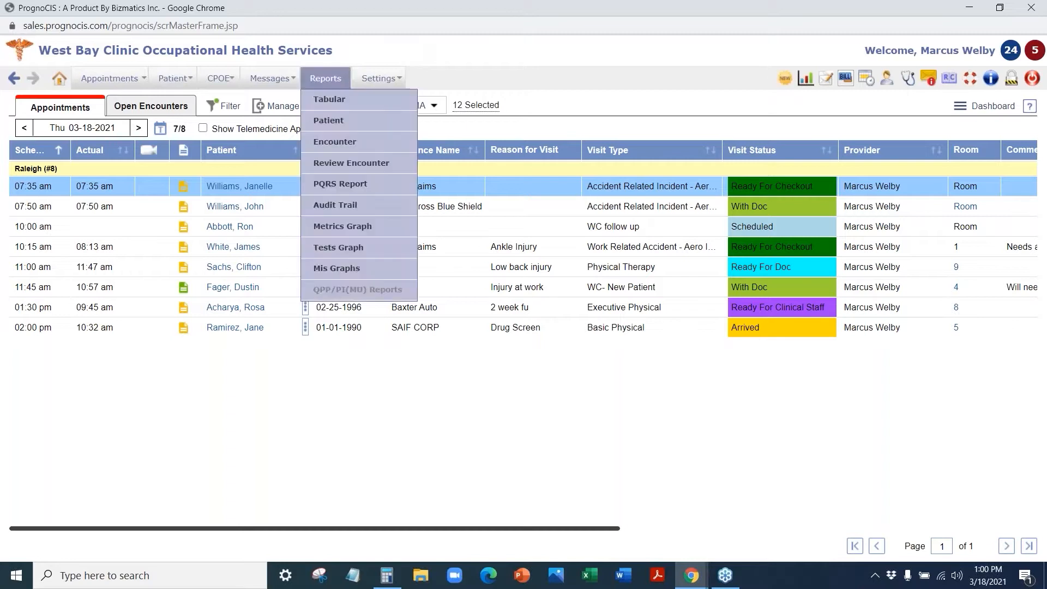
- Open the chart of the patient scheduled at 07:35 am and go to the encounter's order sheet
click(239, 189)
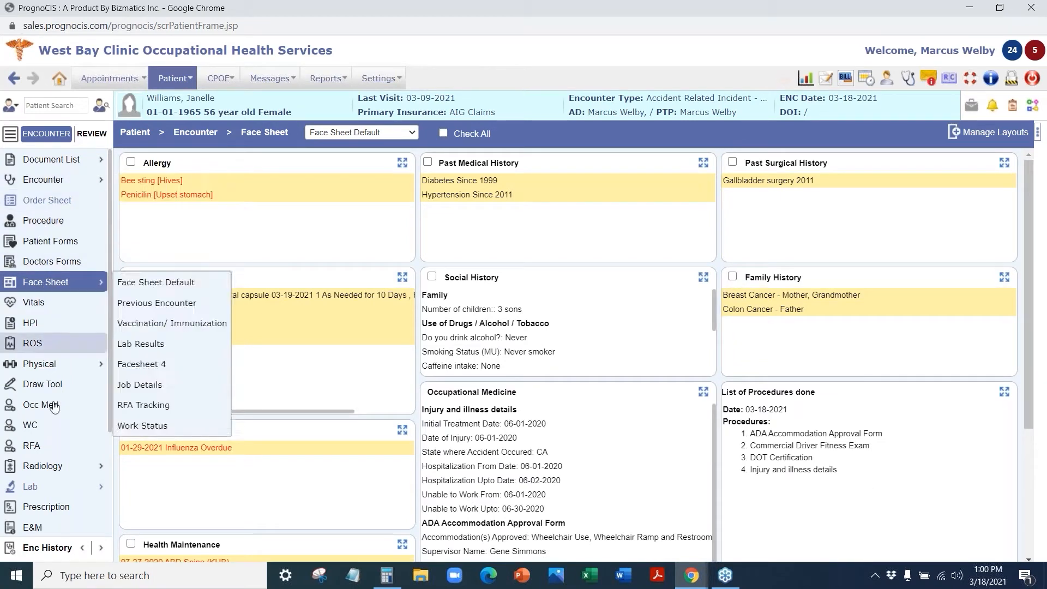
mouse_move(48, 472)
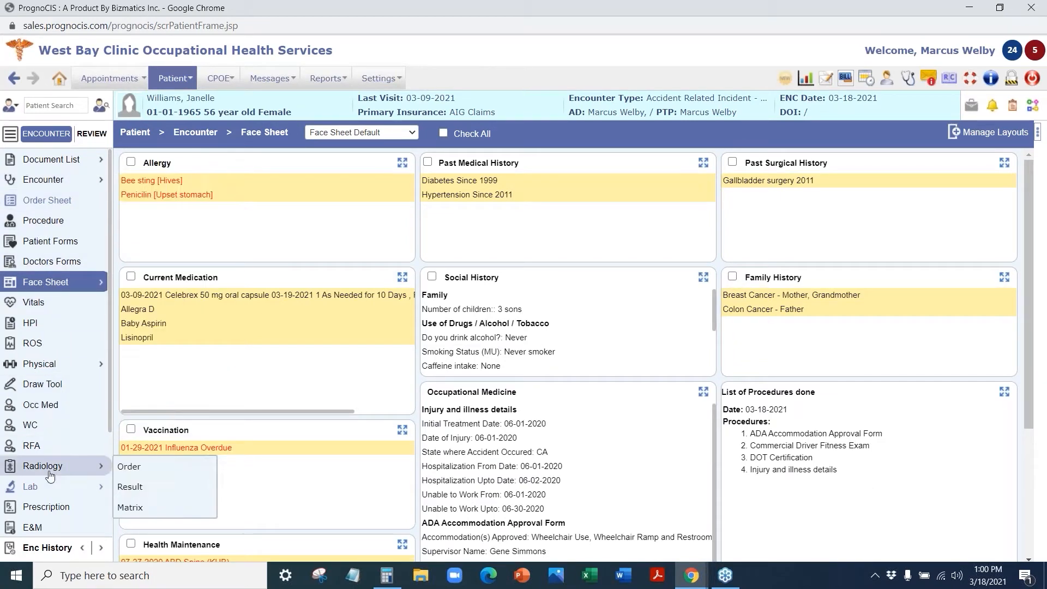
click(45, 201)
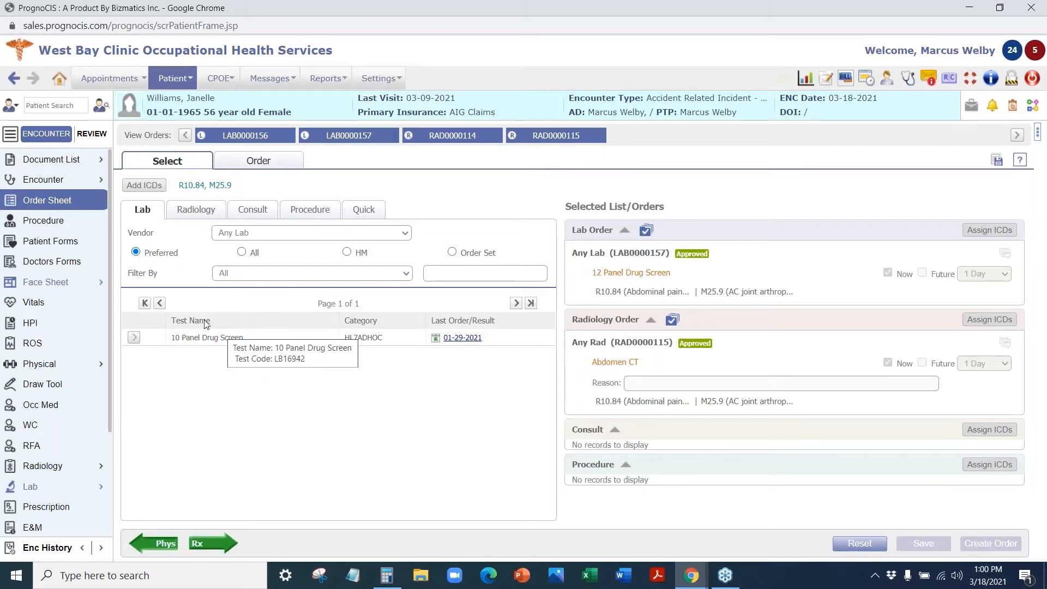
- Examine the full lab test list, the available lab vendors and the lab order sets
click(241, 252)
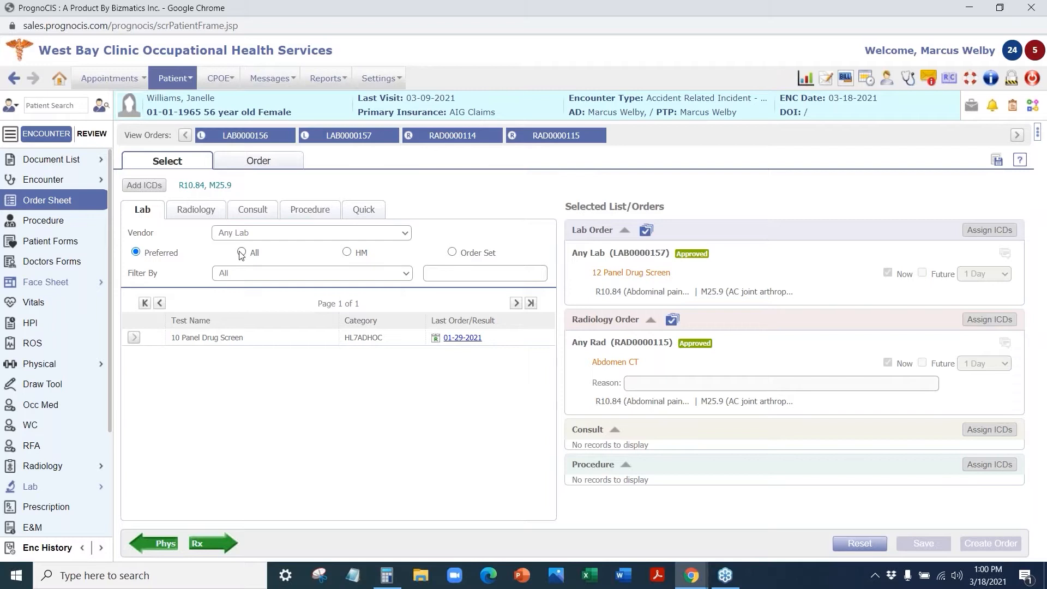
scroll(261, 373, down, 5)
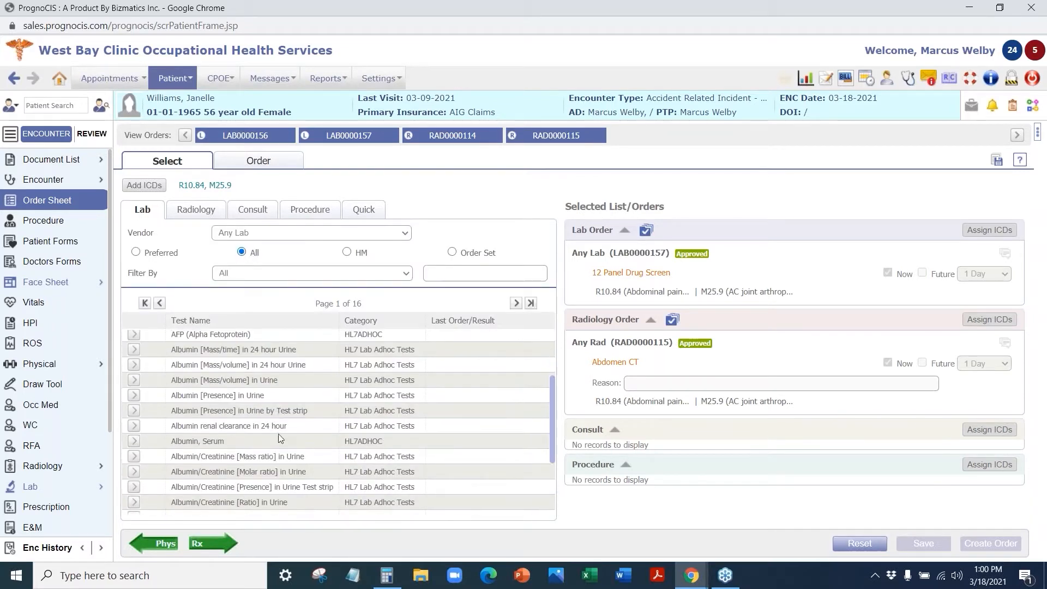
scroll(288, 483, up, 5)
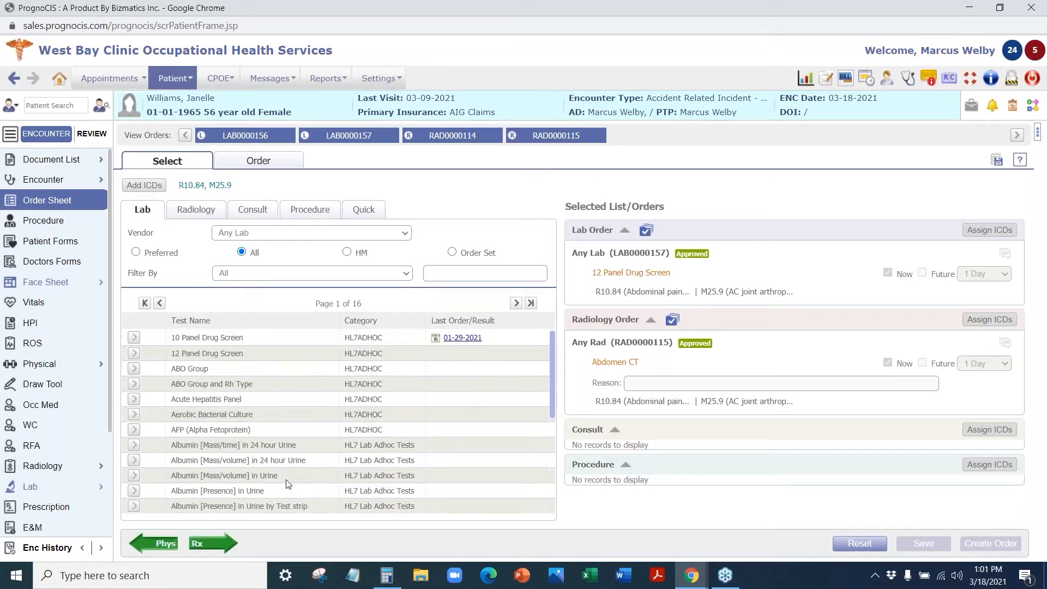
click(267, 233)
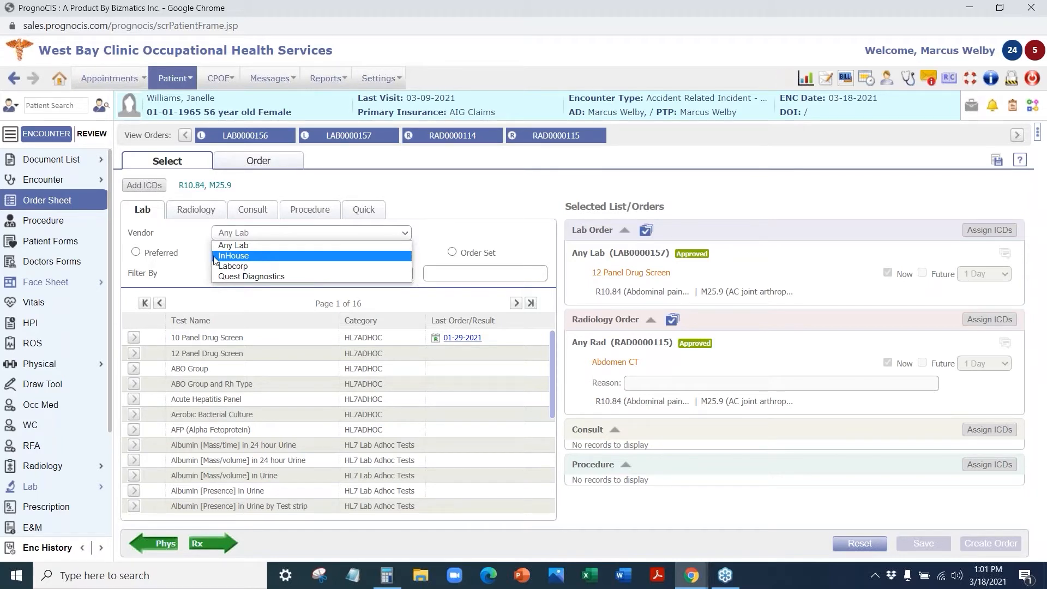
click(197, 260)
click(452, 252)
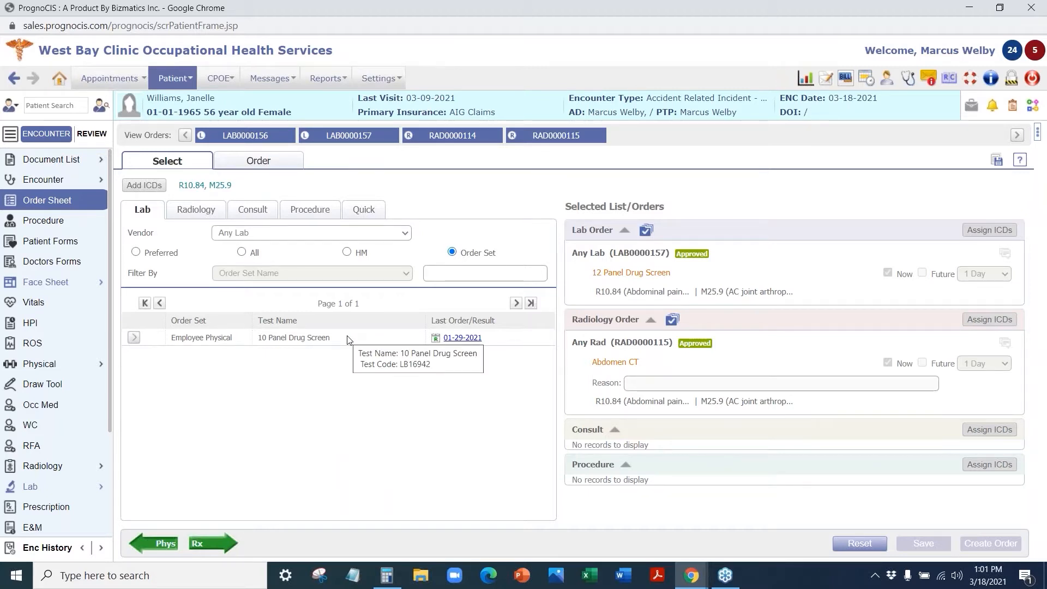
- Look through the radiology test catalog and the consult list with its assigned providers
click(201, 213)
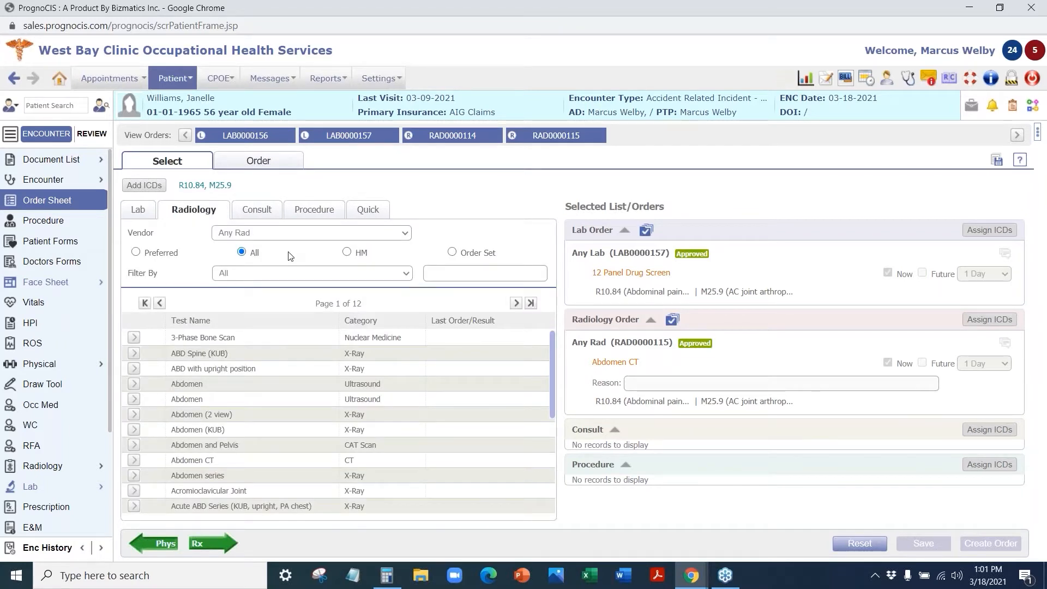
click(256, 217)
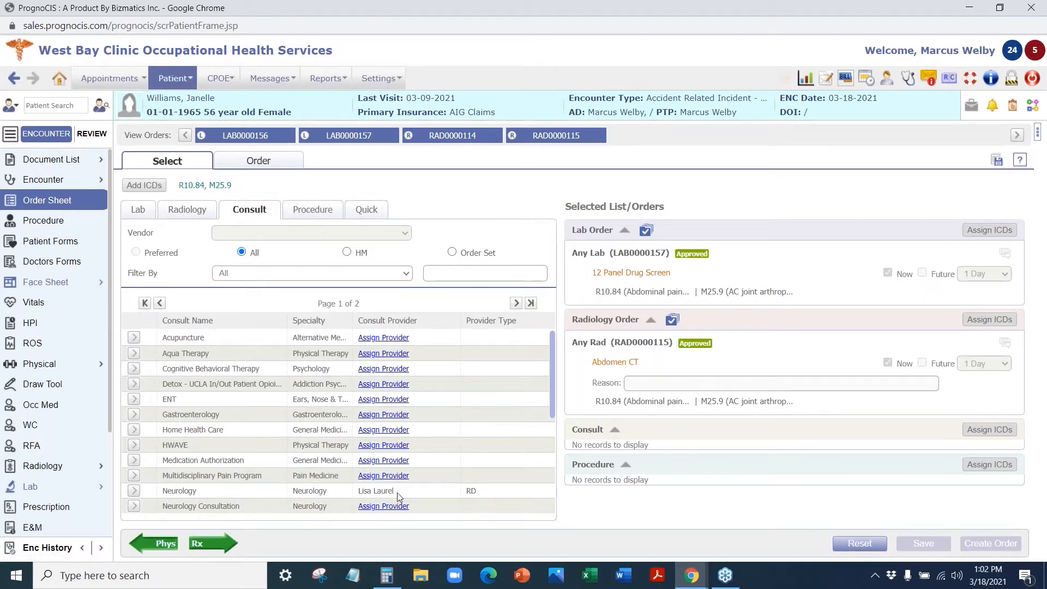
scroll(397, 492, down, 3)
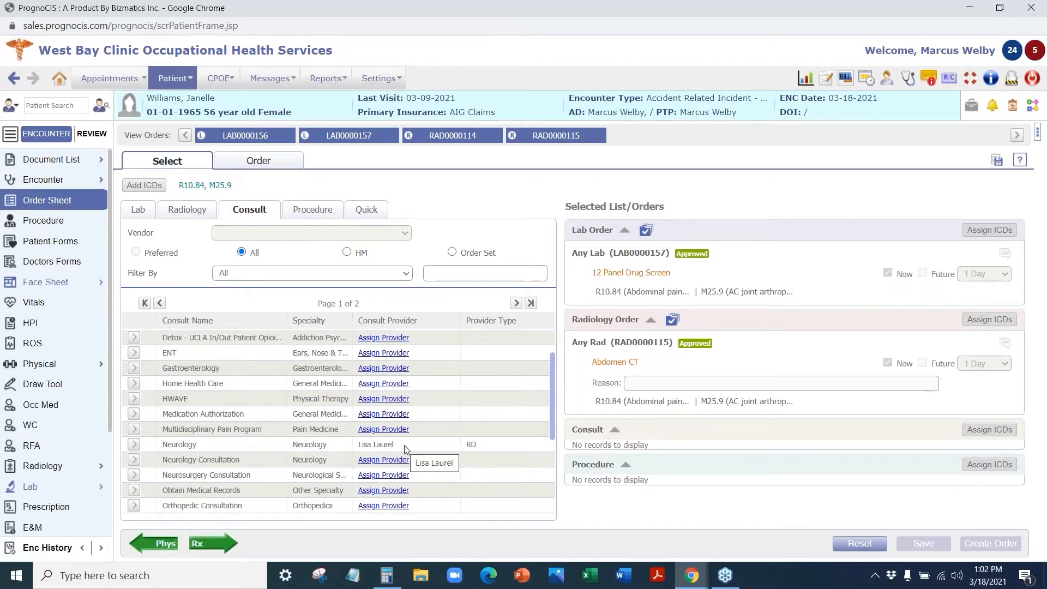
scroll(405, 449, up, 3)
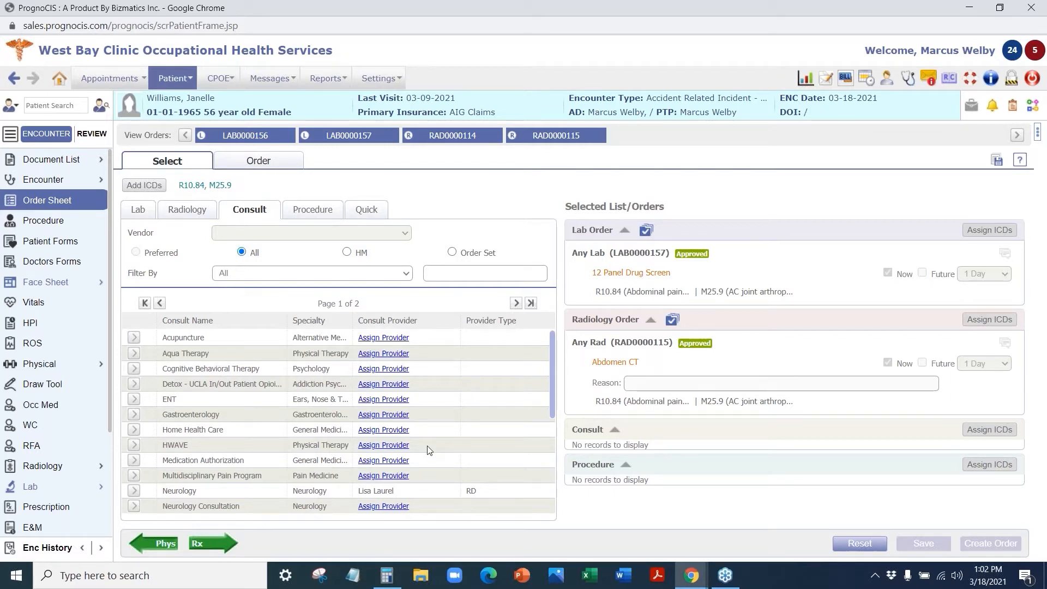
- Filter the procedure catalog by "epidural" and add Lumbar Epidural Steroid Injection to the selected orders
click(305, 216)
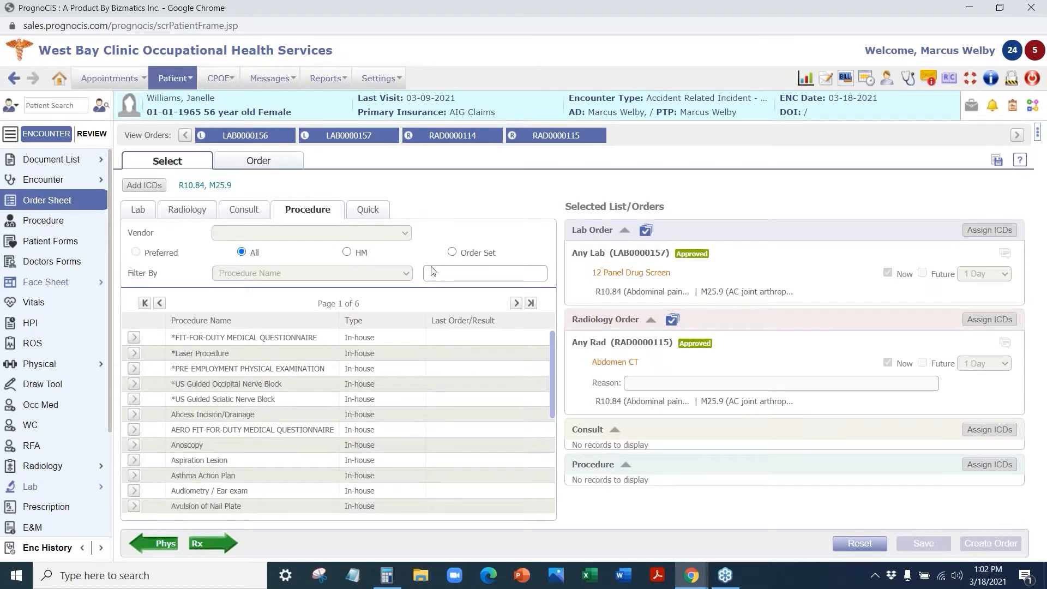
scroll(417, 355, down, 5)
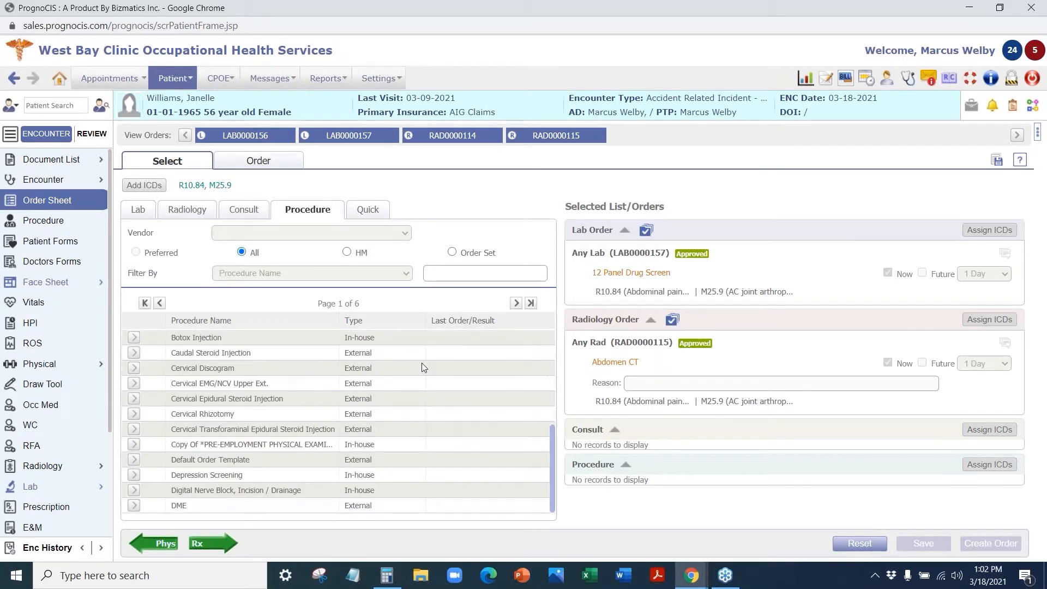
click(472, 275)
text(epidua)
key(BackSpace)
key(BackSpace)
text(ral)
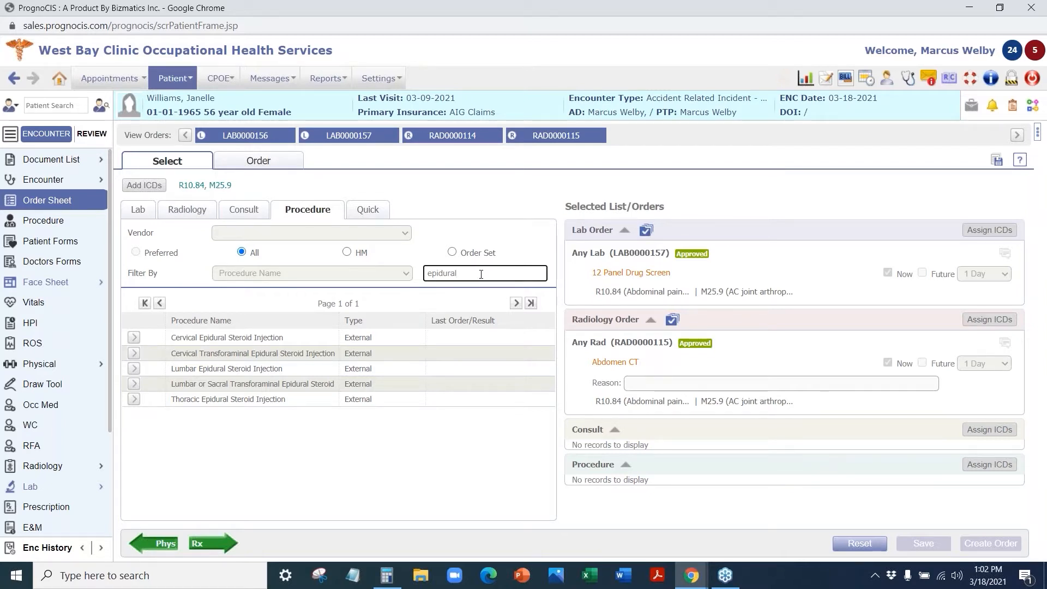
click(134, 368)
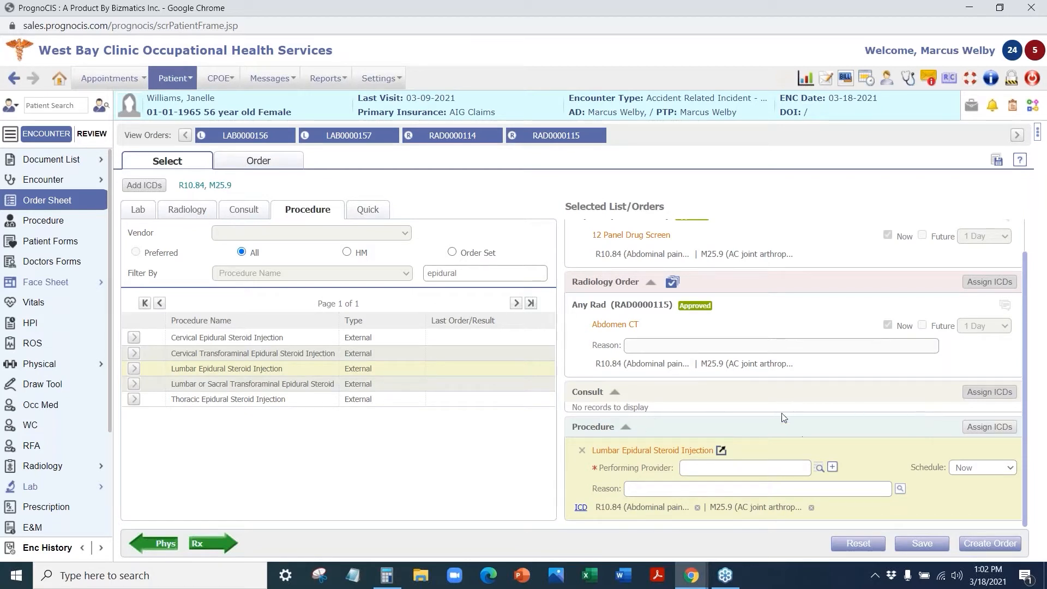
- View the performing providers available for the lumbar injection and check its reason field without filling either in
click(819, 469)
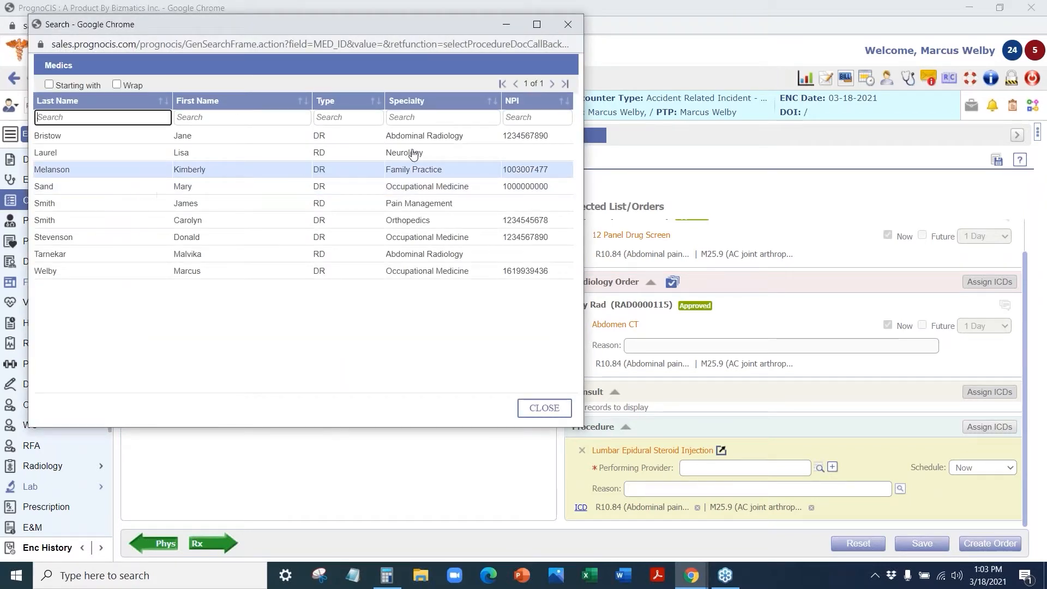
click(576, 24)
click(664, 493)
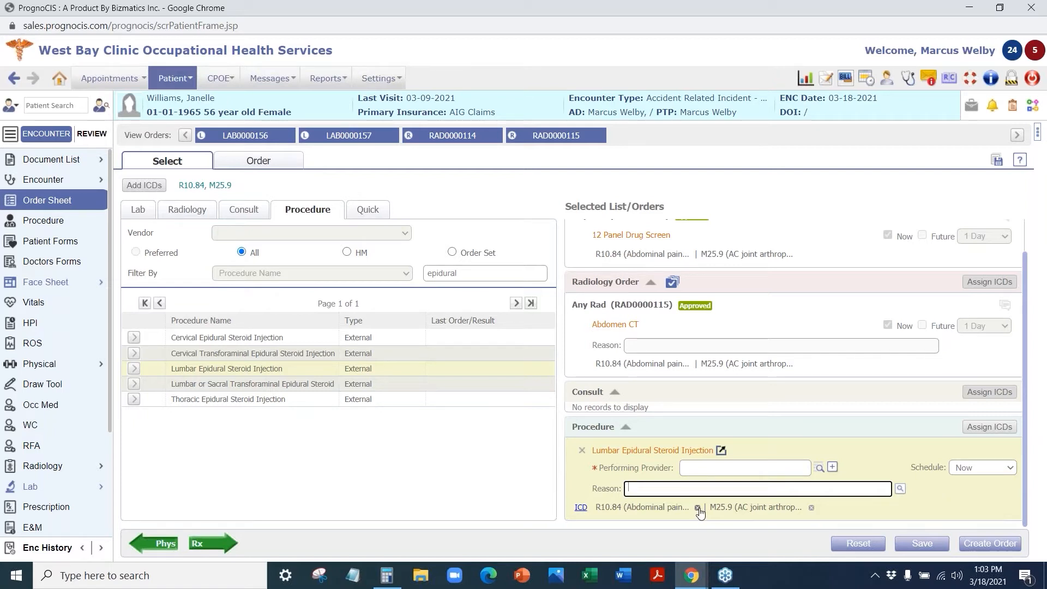
- Schedule the Lumbar Epidural Steroid Injection Within 3 Days and create the order
click(991, 469)
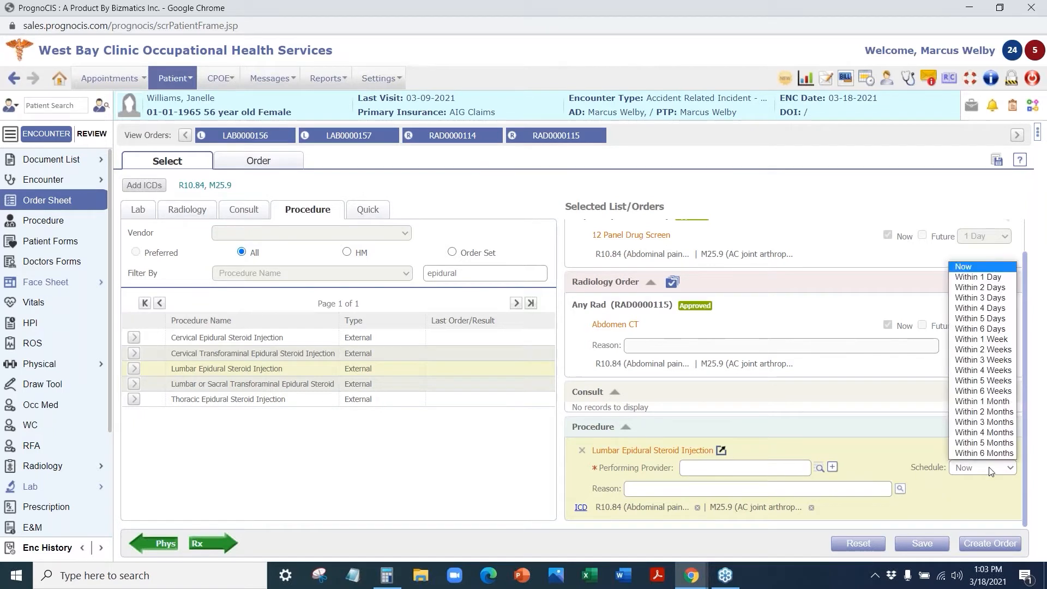
click(987, 297)
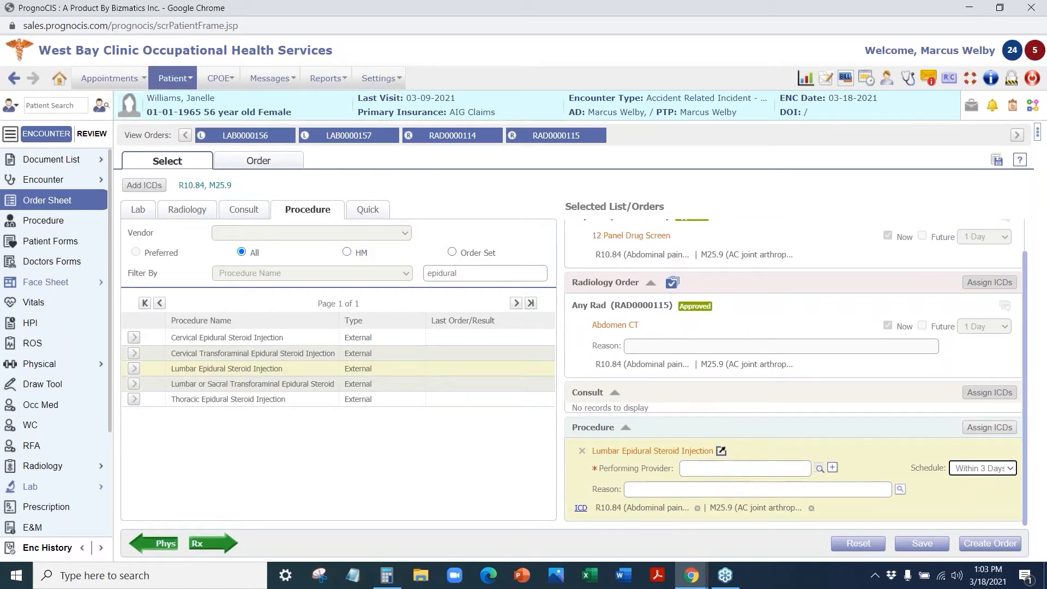
click(1002, 545)
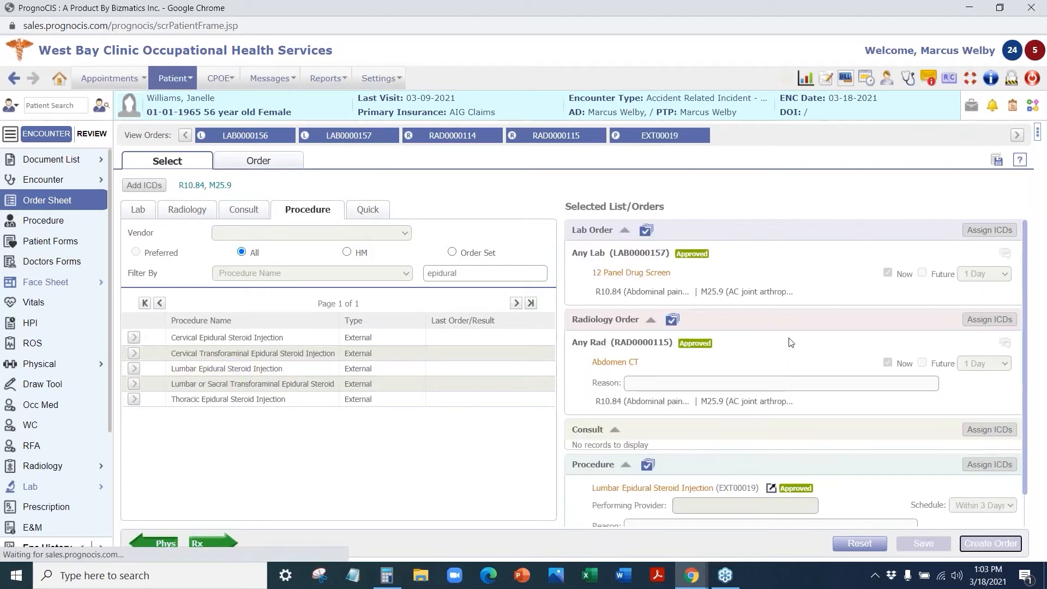
- Open the new lumbar injection order and set Level/Areas to L3 in its checklist
click(664, 137)
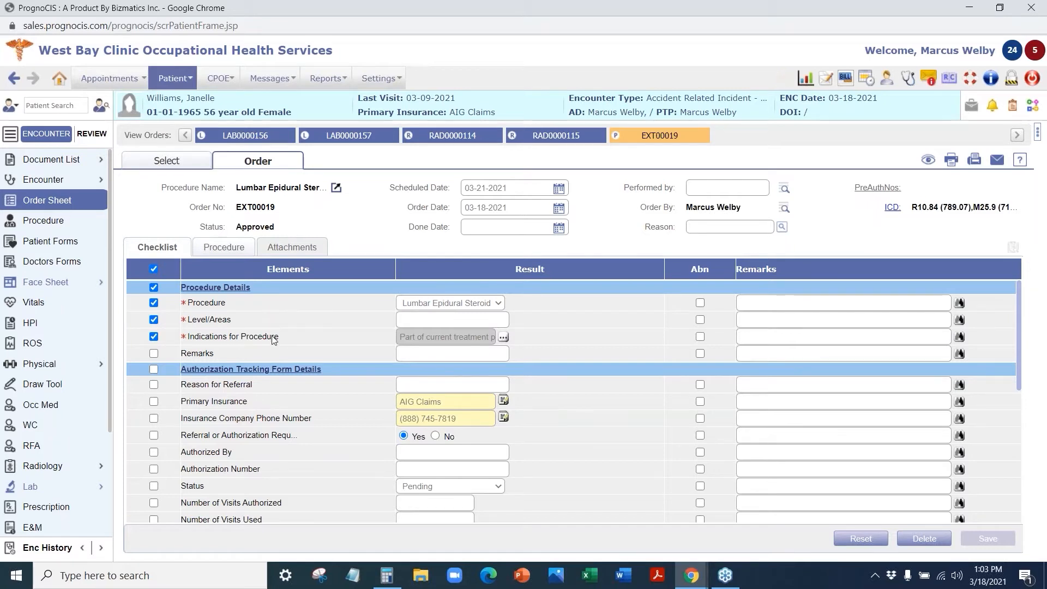
click(435, 319)
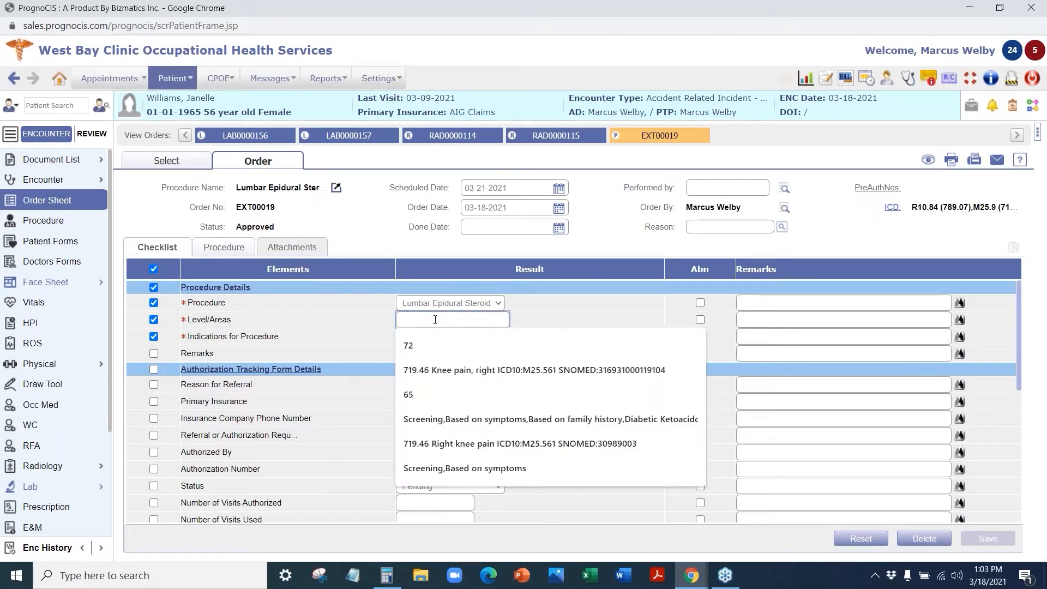
text(L3)
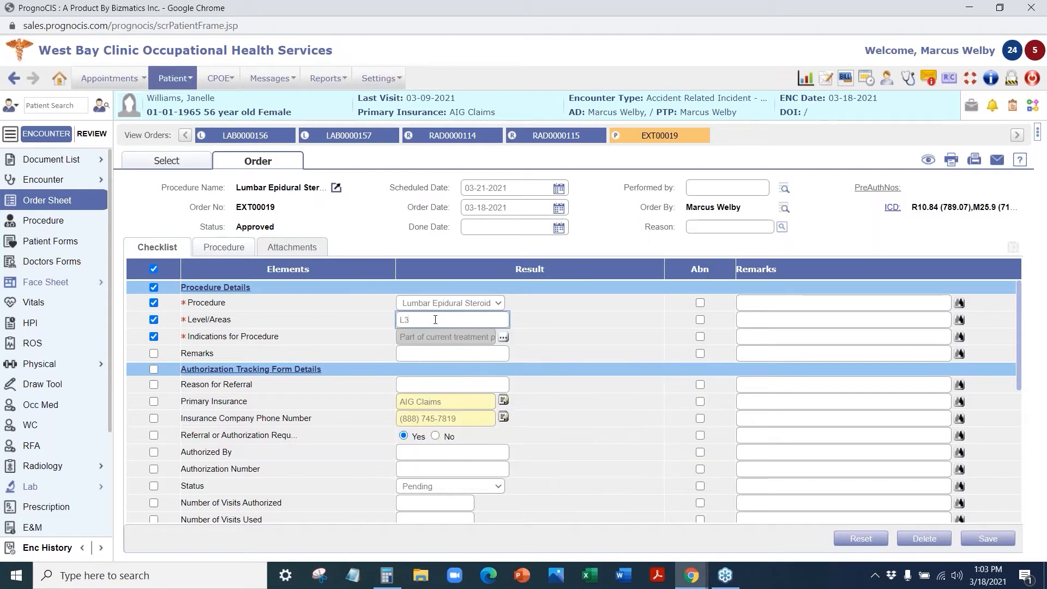
- Set the procedure indications to Part of current treatment plan, Failed conservative treatments, Procedure will help with function, and Chronic pain > 3 mos
click(503, 337)
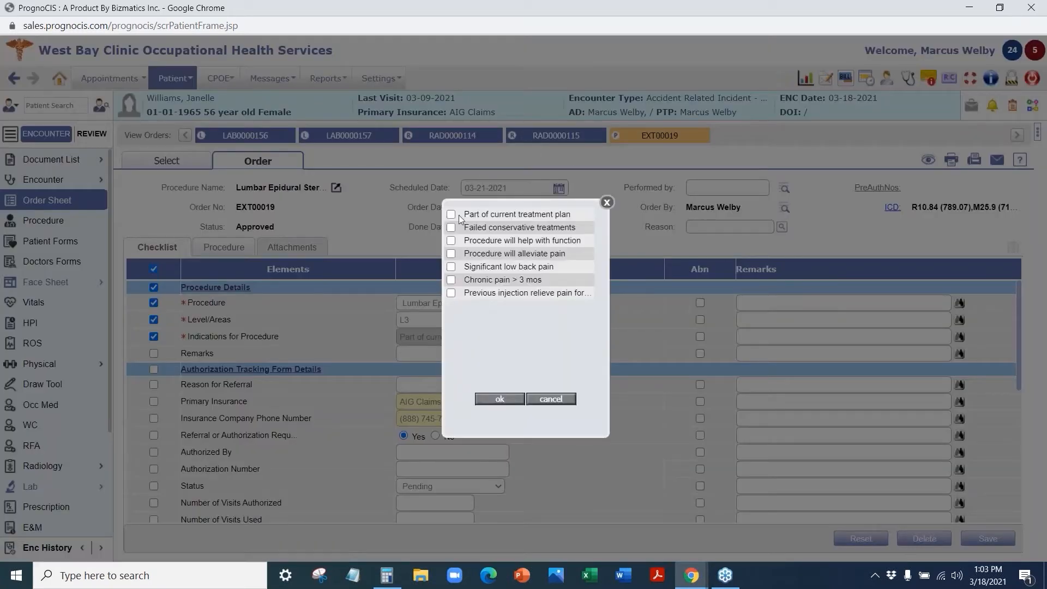
click(451, 214)
click(451, 227)
click(451, 240)
click(450, 279)
click(493, 399)
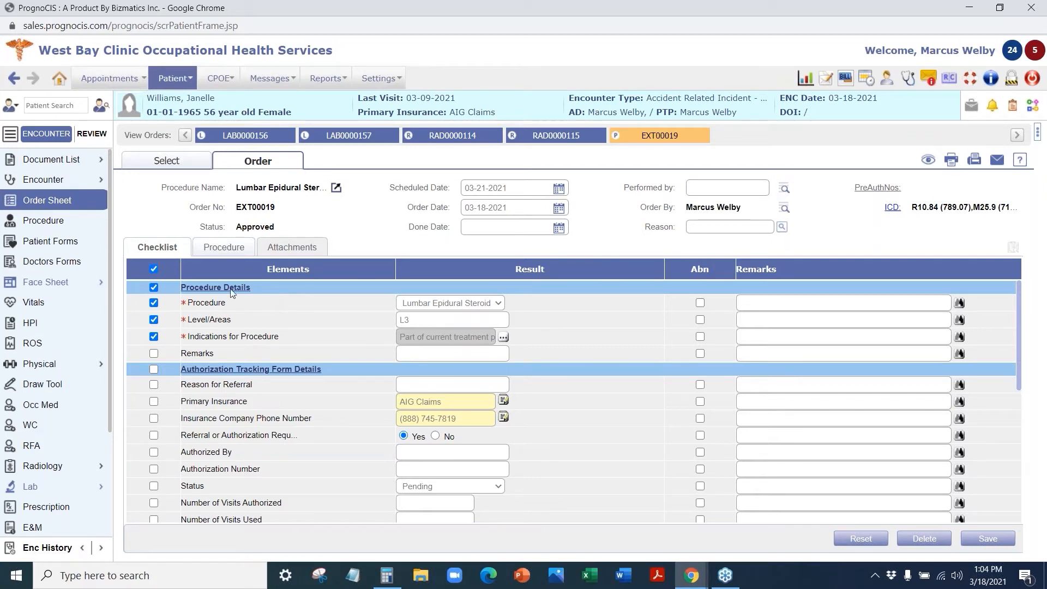
- Review the Authorization Tracking Form Details and save the lumbar injection order's checklist
scroll(240, 322, down, 1)
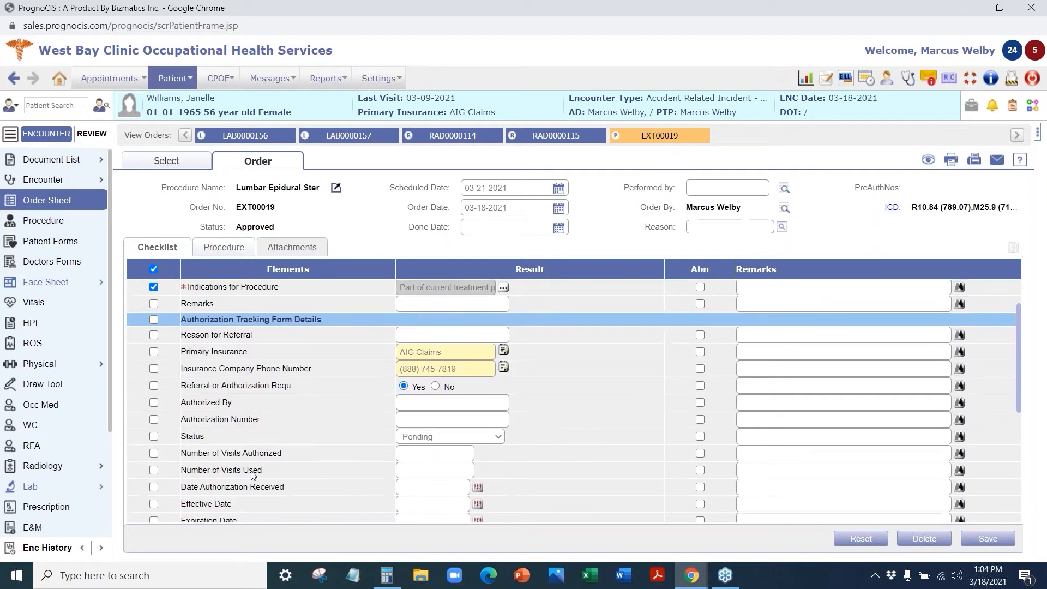
scroll(252, 478, down, 5)
scroll(256, 469, up, 6)
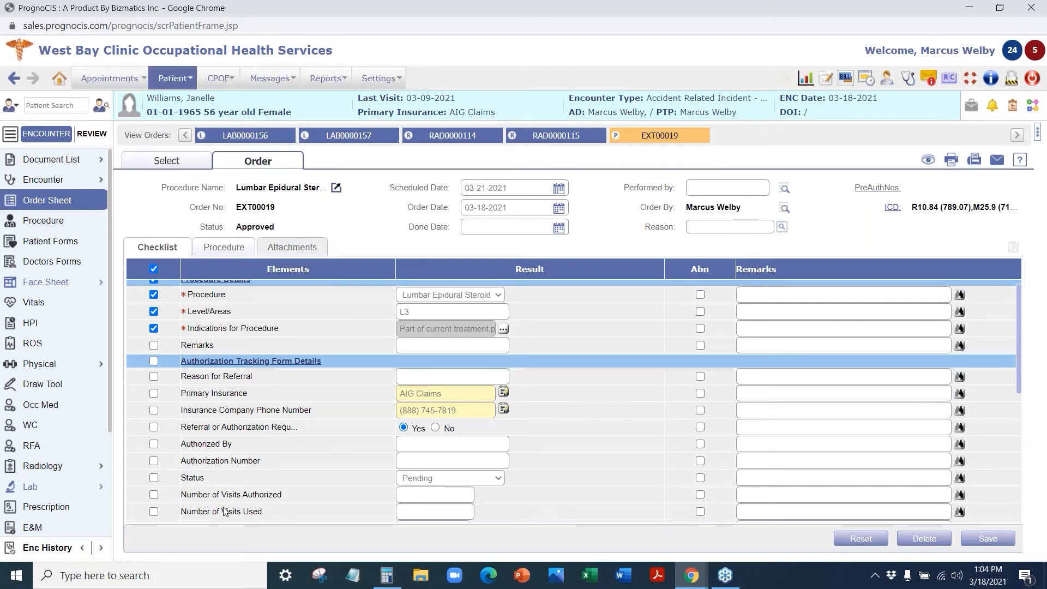
scroll(224, 510, down, 4)
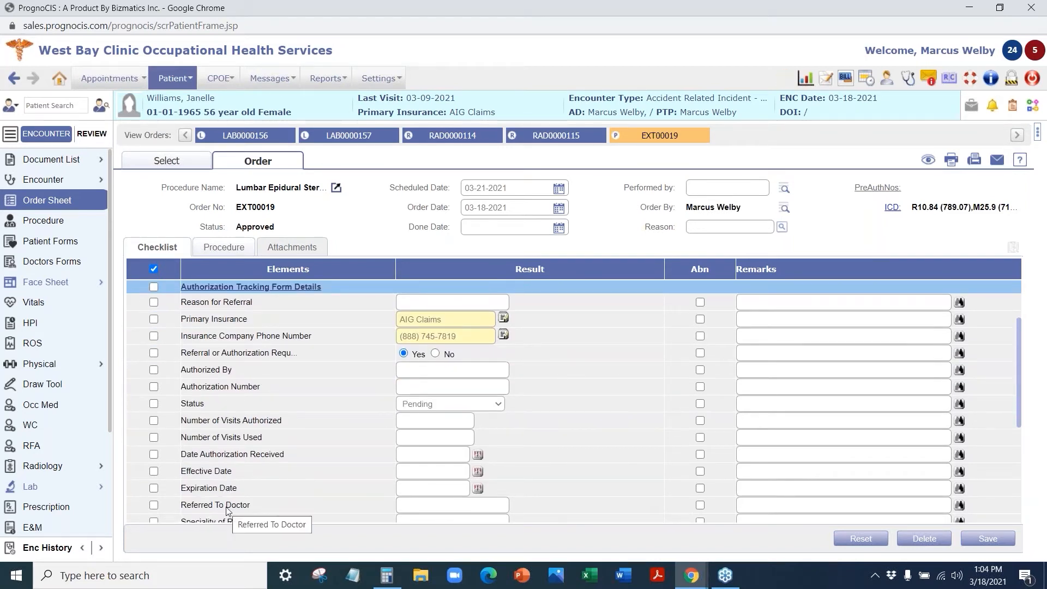
scroll(153, 493, up, 5)
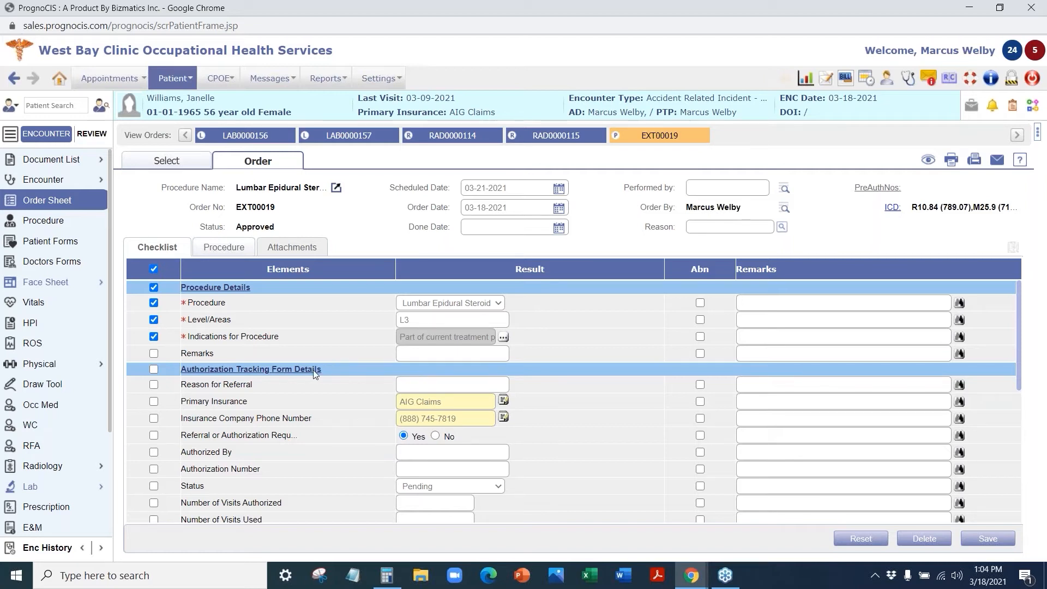
click(986, 539)
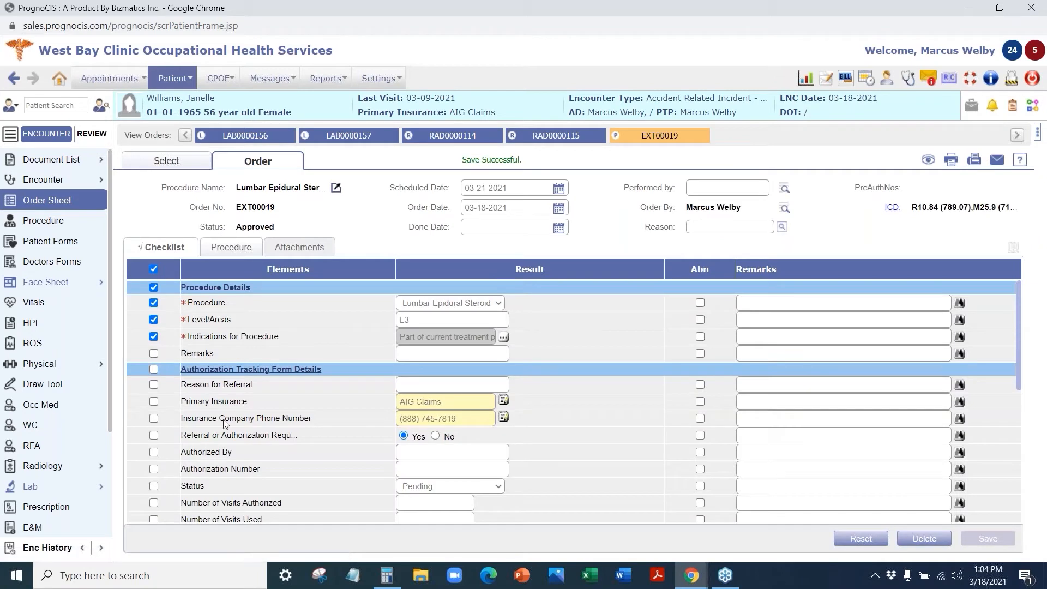
- Open the CPOE lab order list covering all patients and look through its entries
click(219, 79)
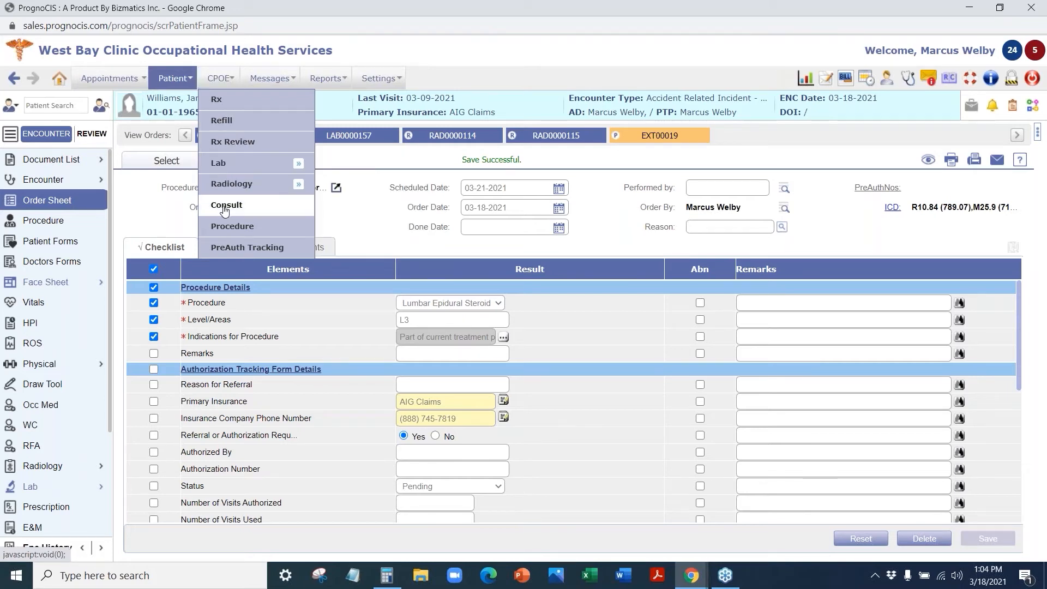
mouse_move(222, 166)
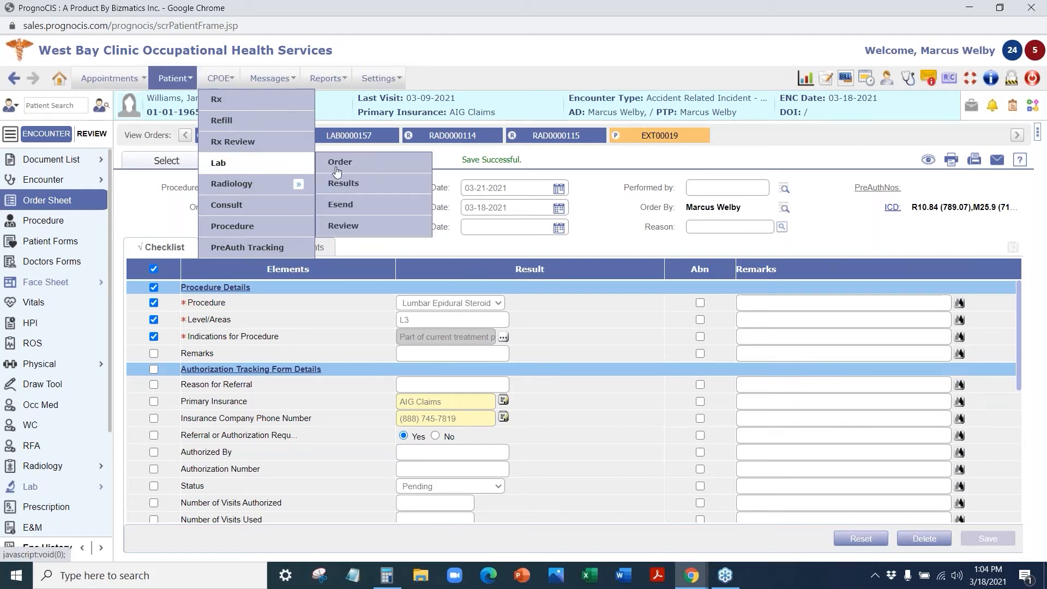
click(359, 164)
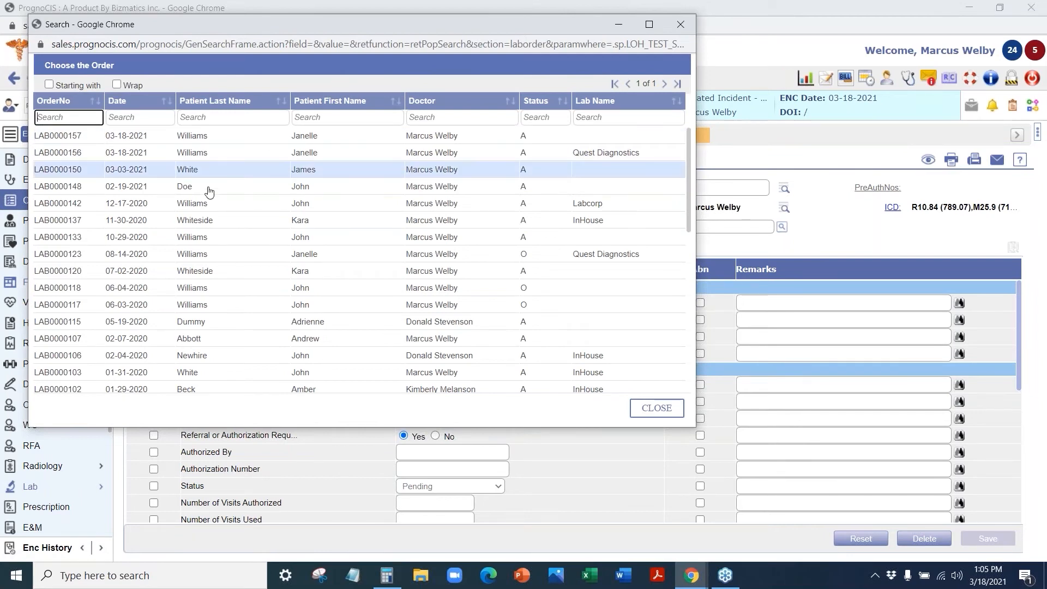
scroll(211, 278, down, 5)
scroll(221, 349, down, 3)
scroll(229, 376, up, 8)
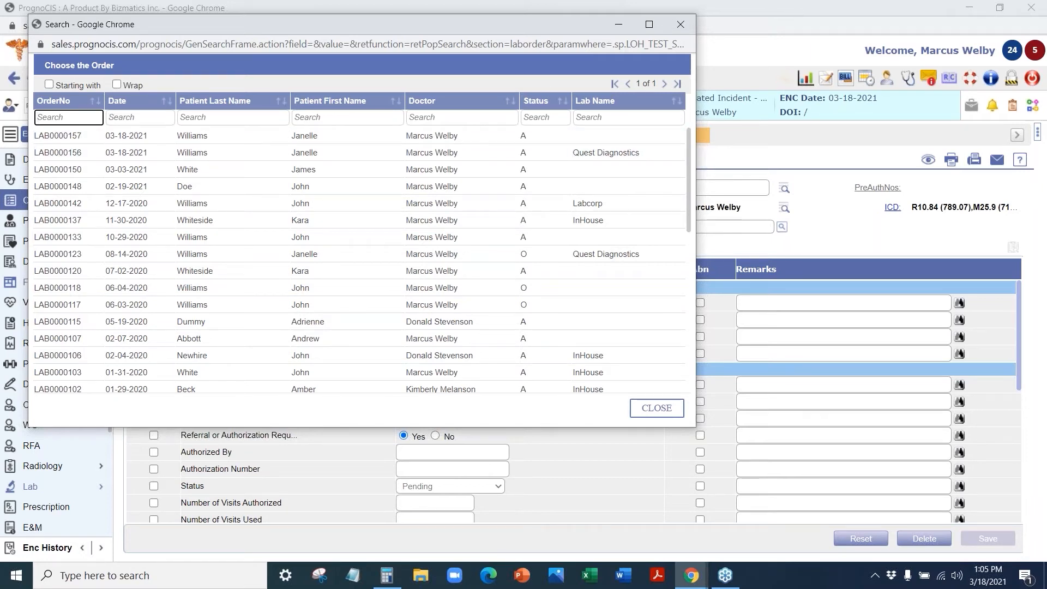
- Close the lab order list, then open the CPOE lab results search and close it
click(679, 24)
click(211, 80)
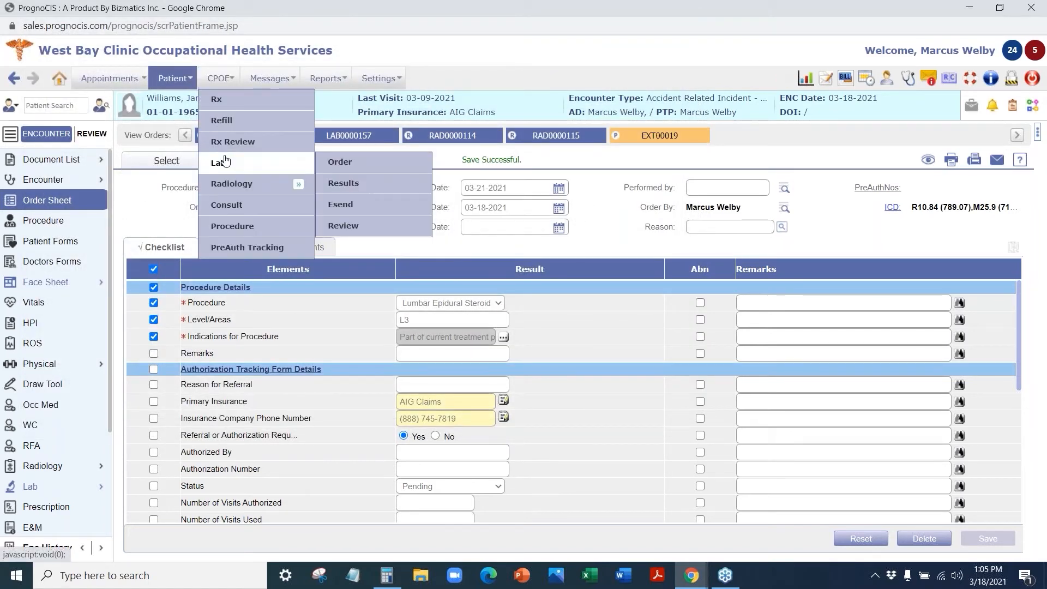
mouse_move(235, 164)
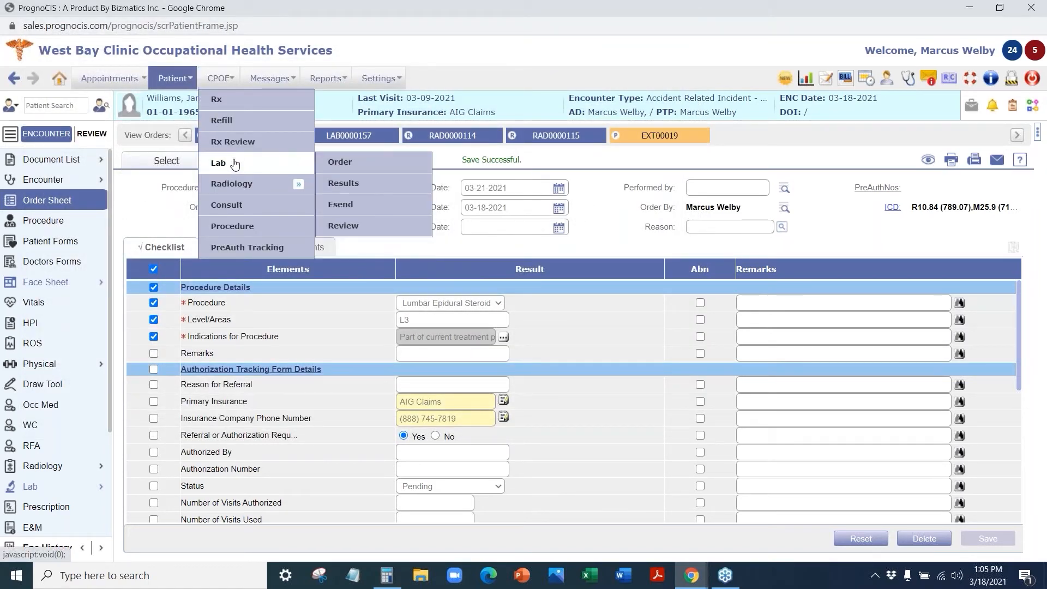
click(349, 184)
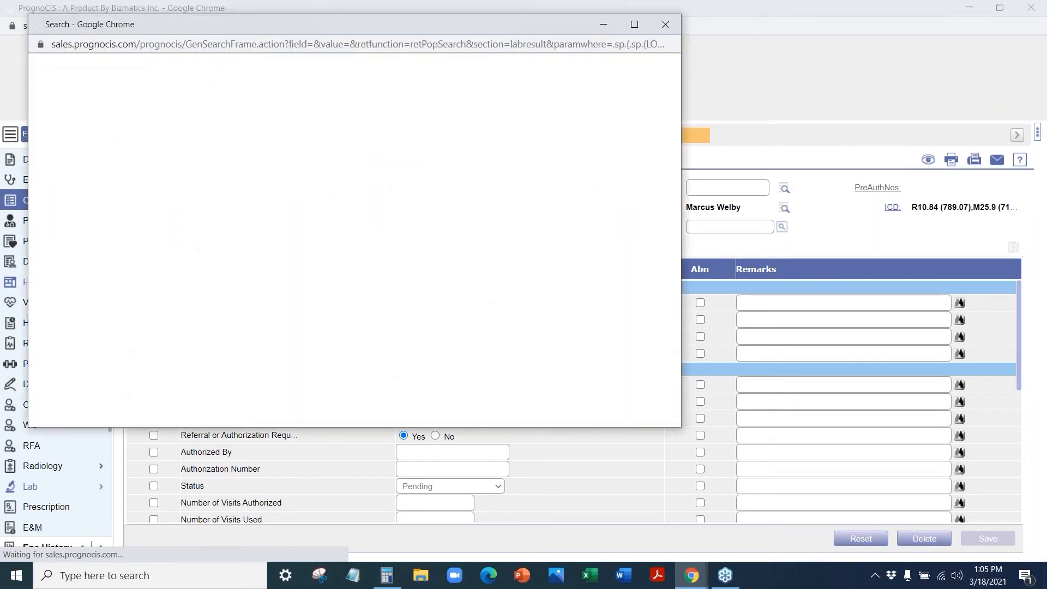
click(665, 24)
- Open the CPOE consult order list, look through its entries, and close it
click(220, 78)
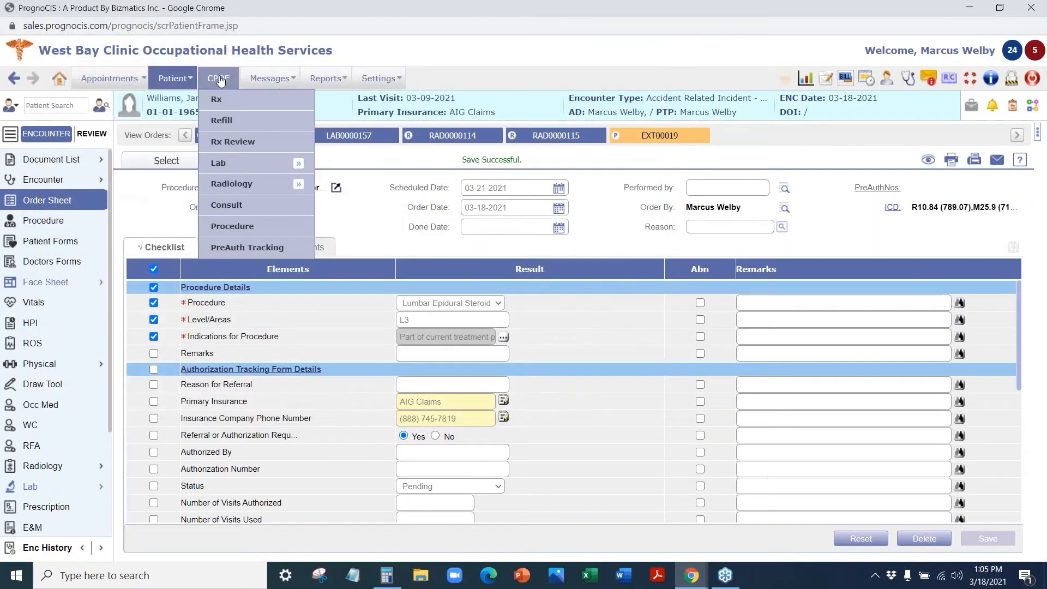
click(226, 205)
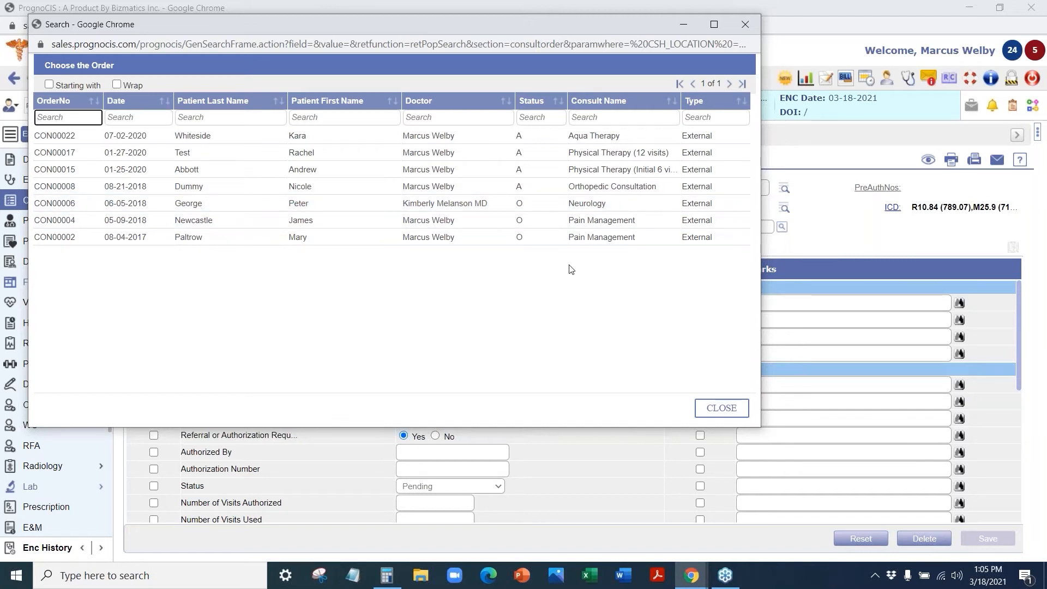
click(745, 24)
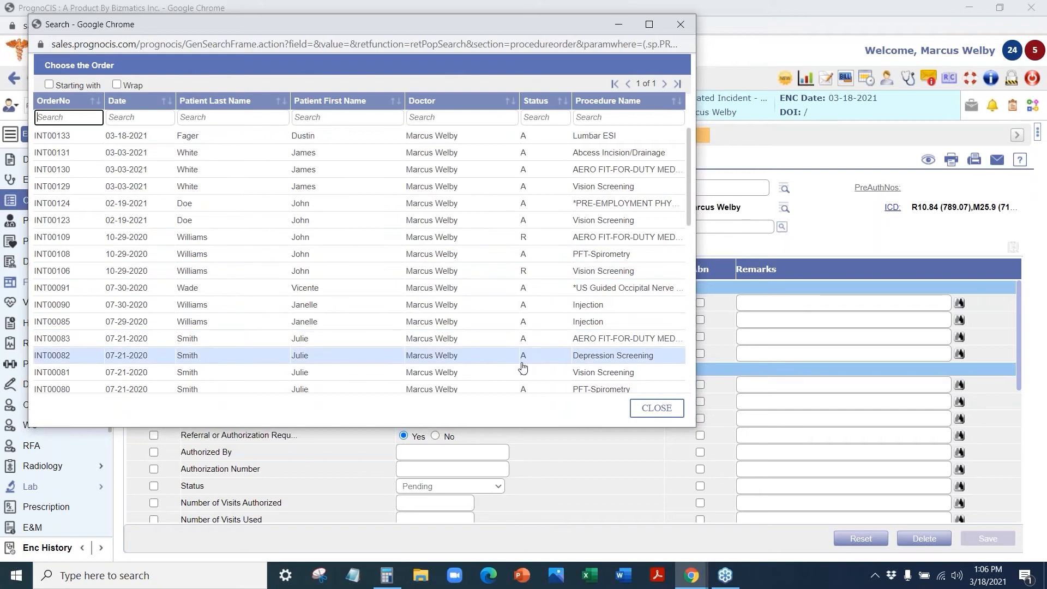
- Look through the CPOE procedure order list covering all patients and close it
scroll(523, 368, down, 10)
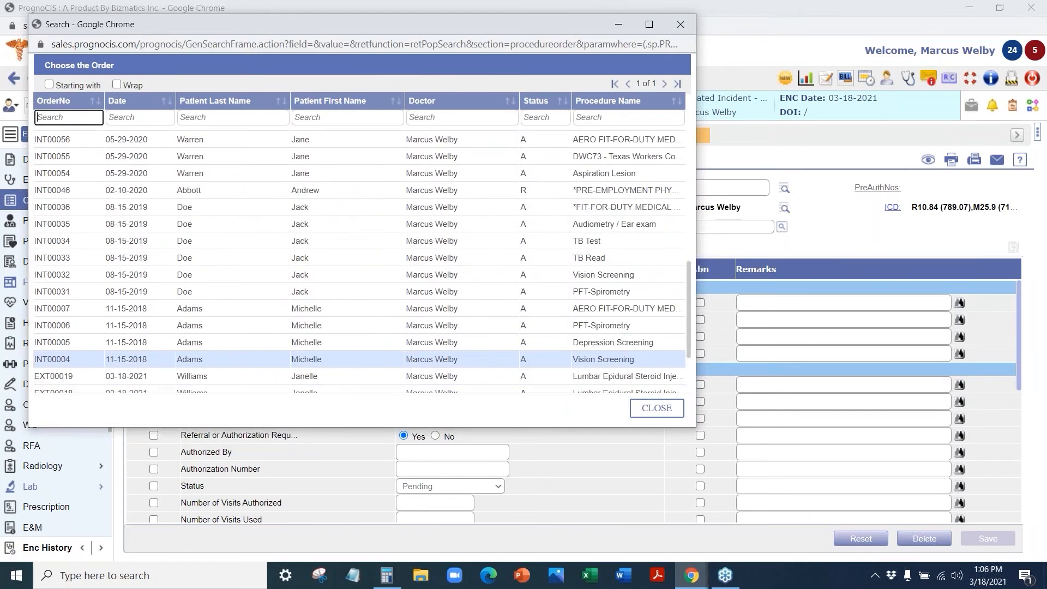
scroll(522, 359, up, 5)
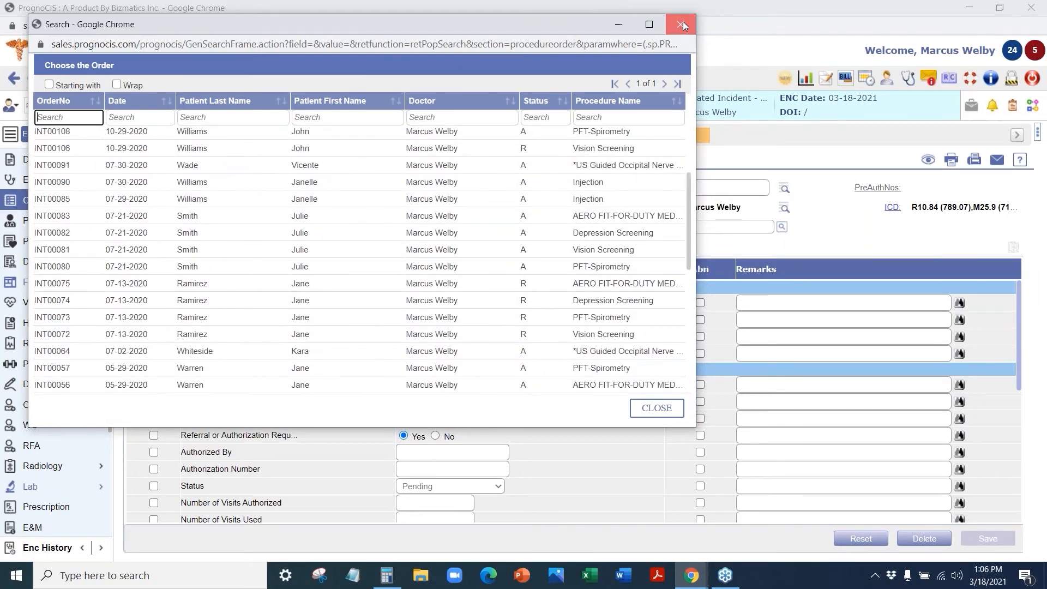
click(681, 24)
mouse_move(227, 80)
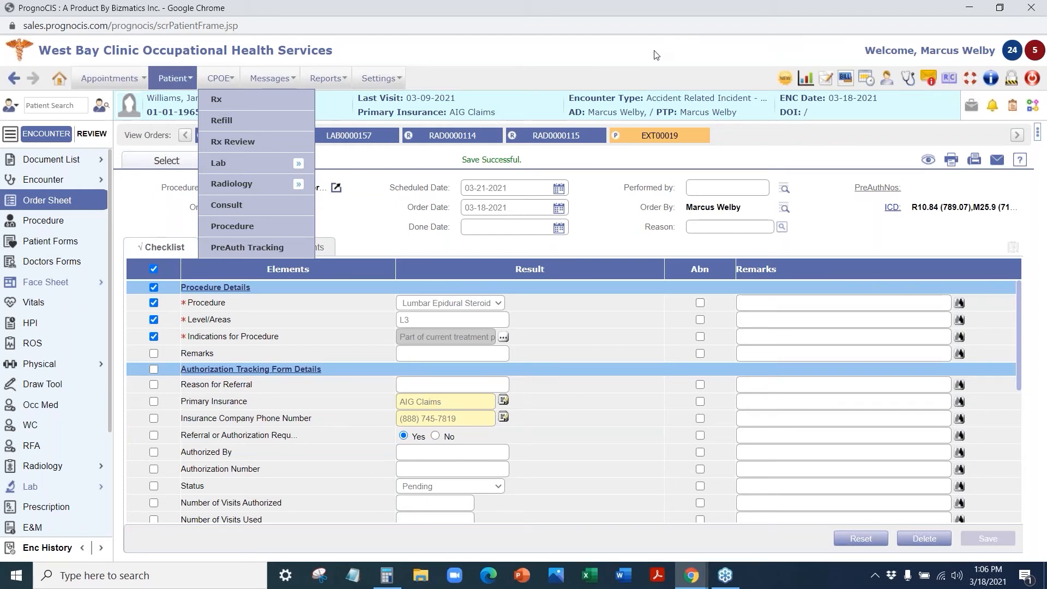
click(1011, 51)
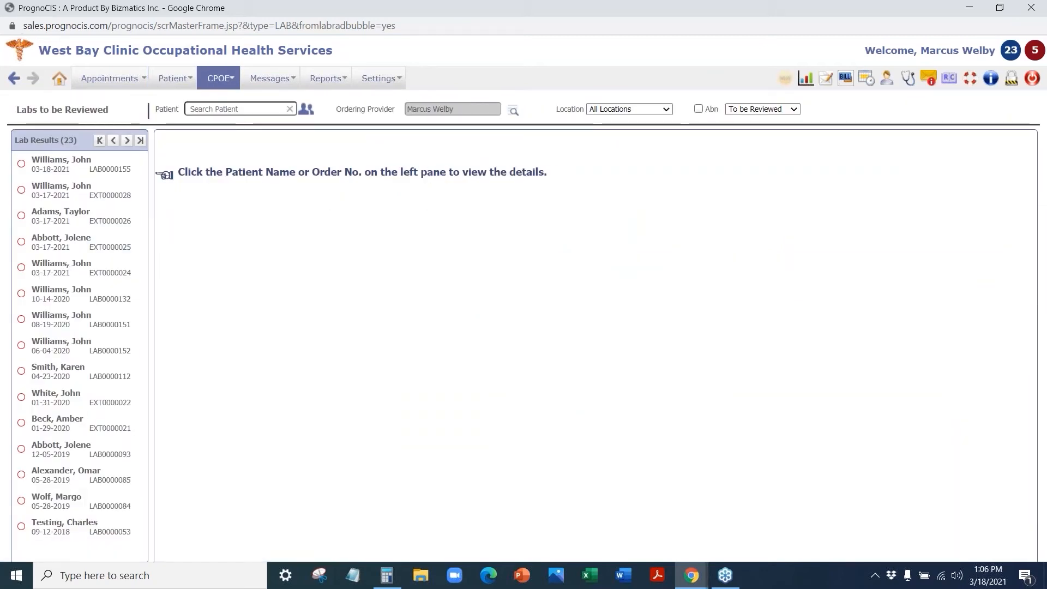
click(67, 160)
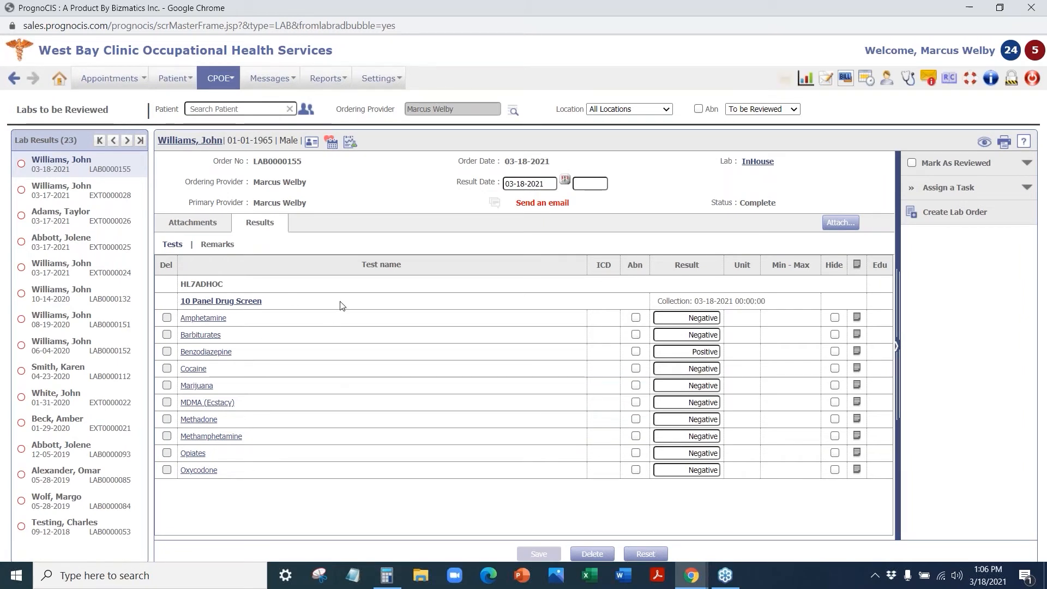
click(73, 192)
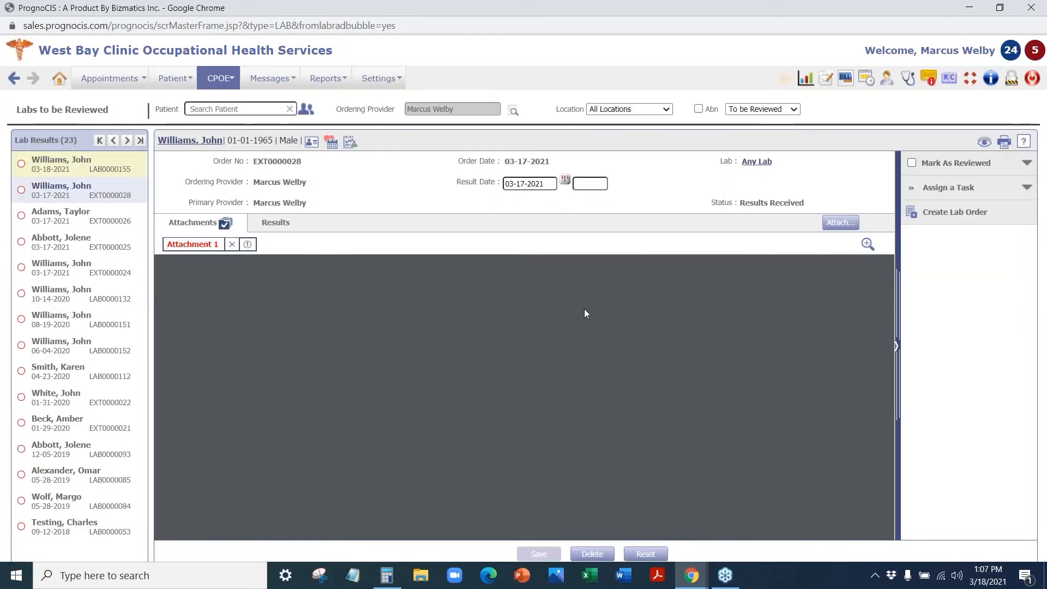
scroll(374, 493, down, 6)
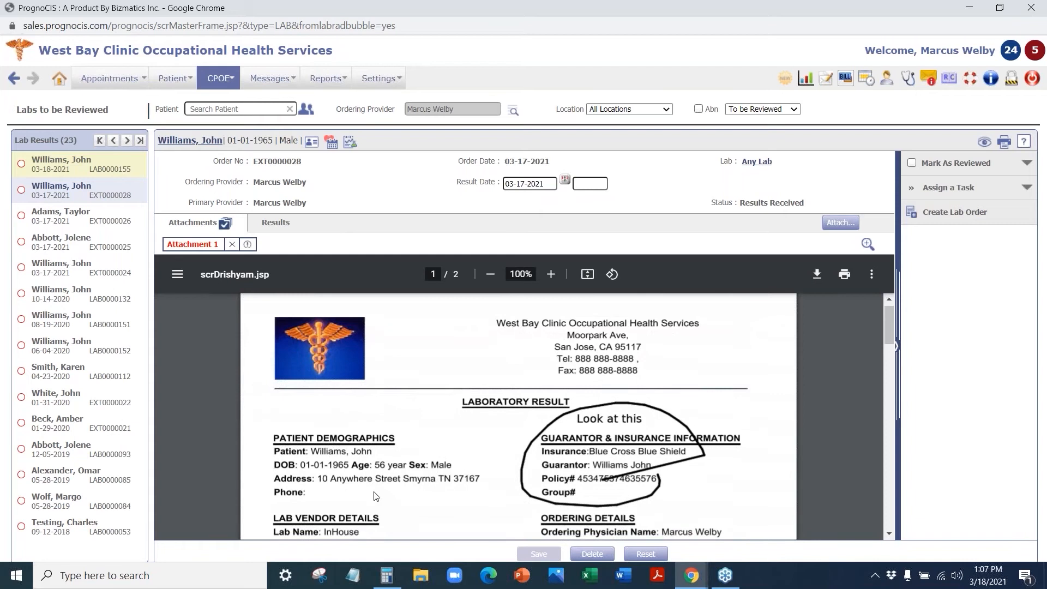
scroll(532, 484, up, 6)
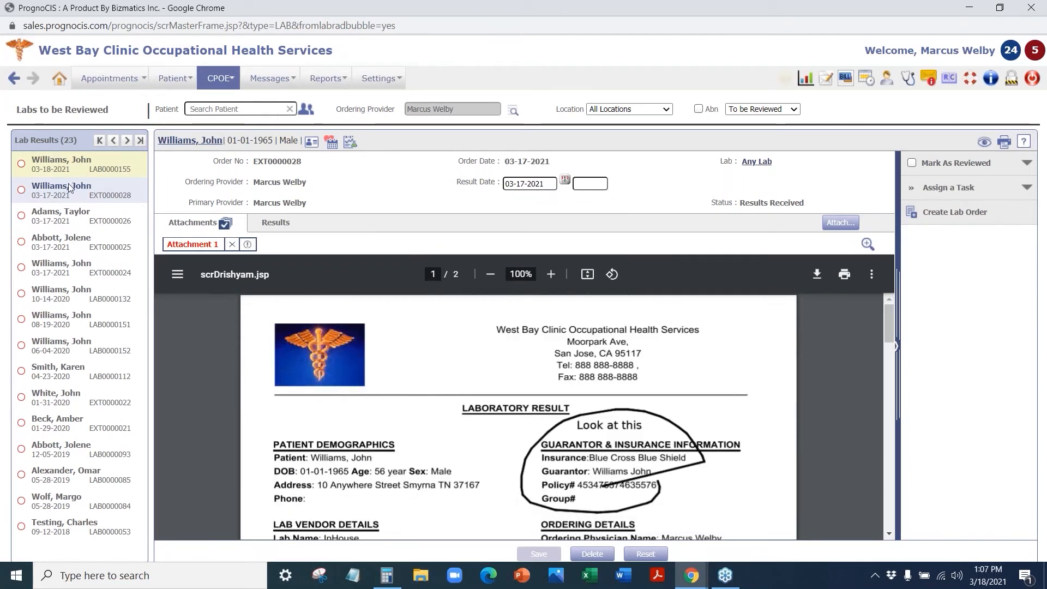
- Reopen the 03-18-2021 drug screen result and open its Mark As Reviewed section for adding comments
click(61, 166)
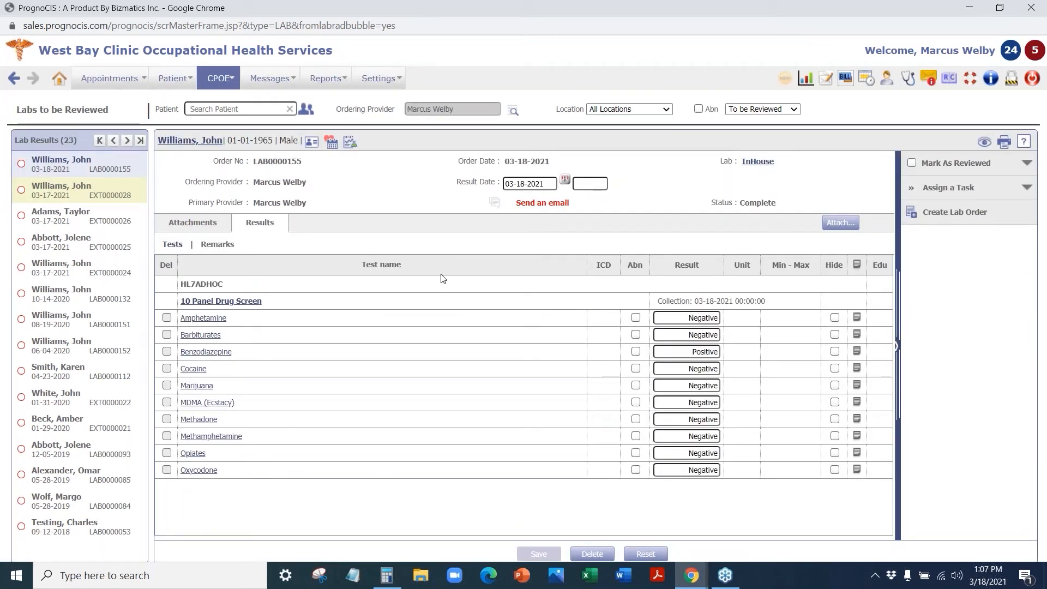
click(1027, 164)
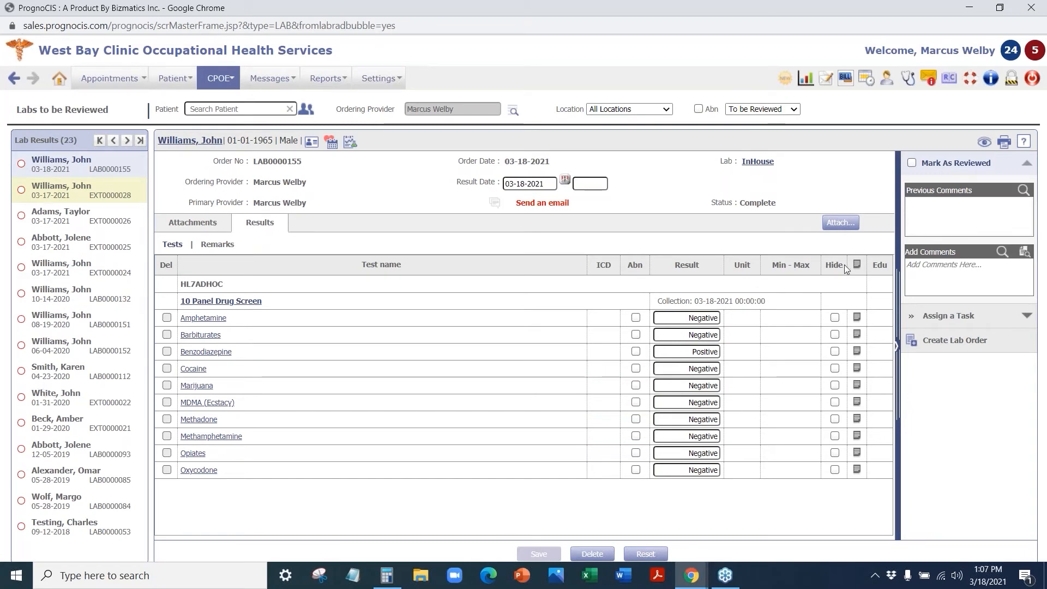
click(954, 282)
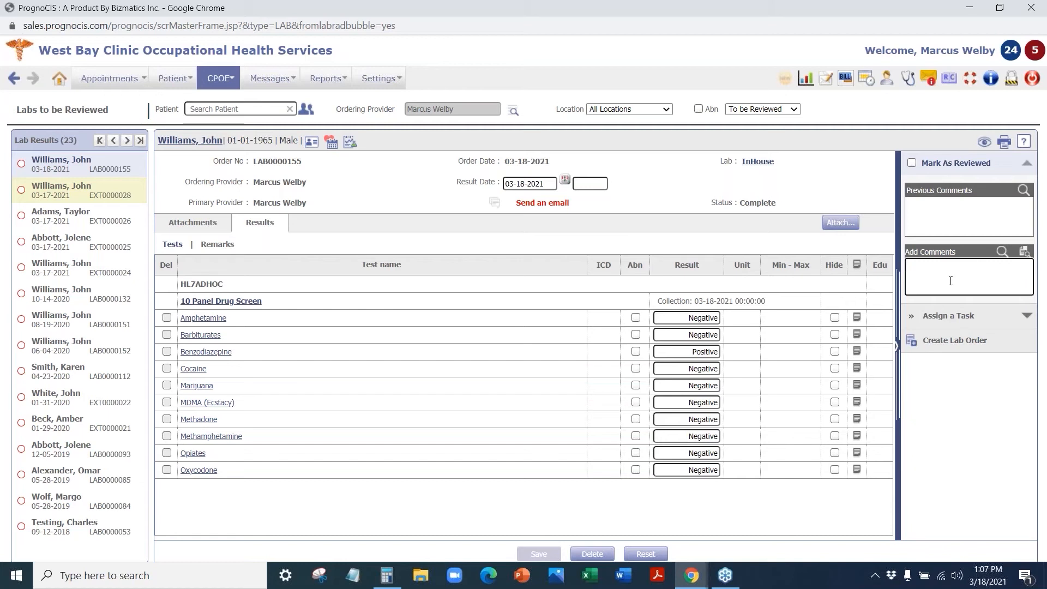
- Open the Assign a Task section for the drug screen result, set the recipient type to Roles, and start a note
click(949, 316)
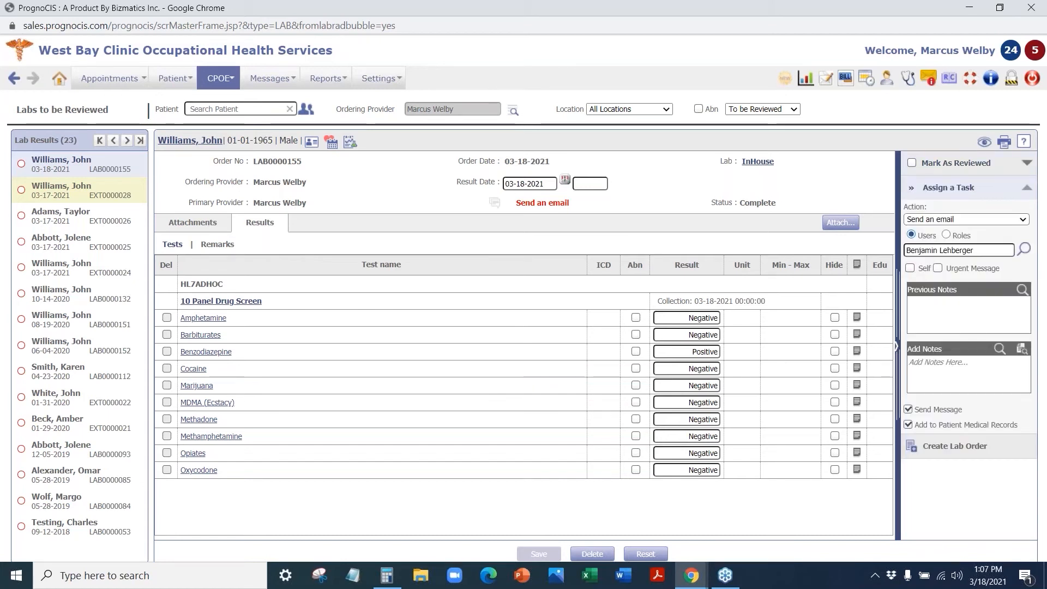
click(945, 234)
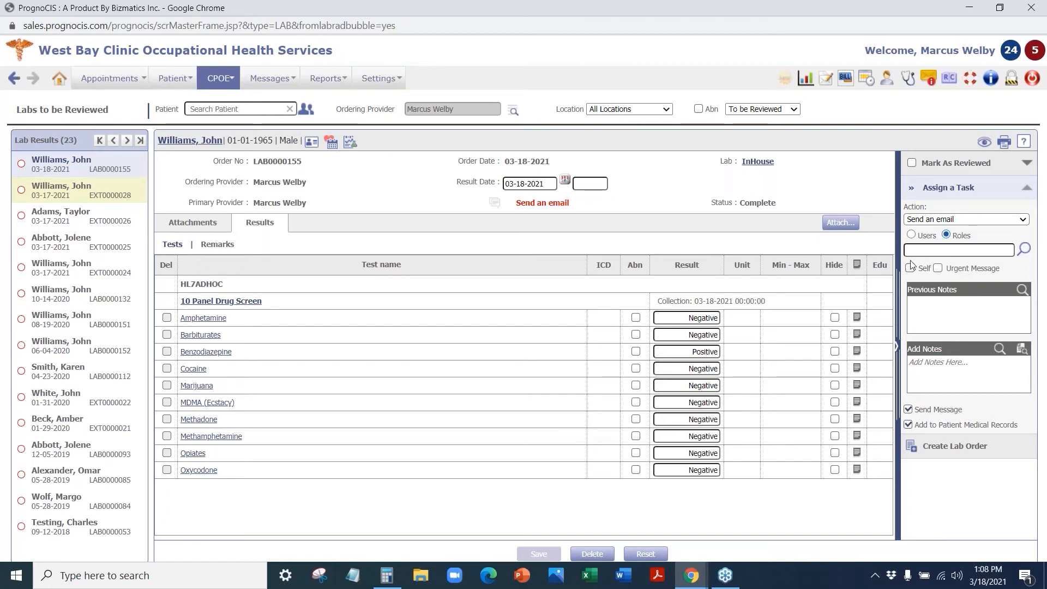
click(978, 379)
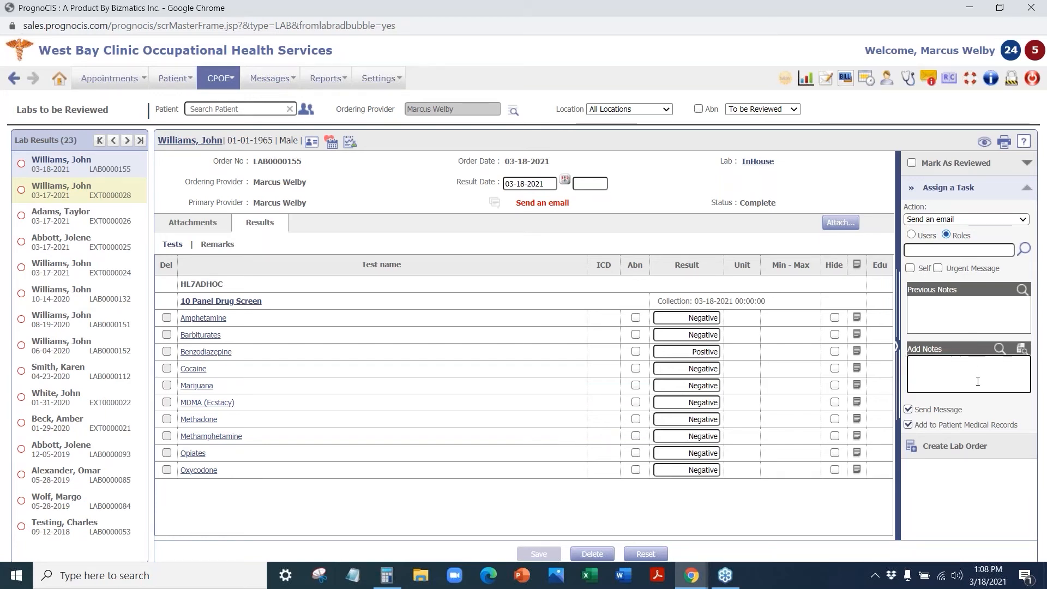
- Open a new lab order form from the drug screen result, examine it, and close it without saving
click(964, 452)
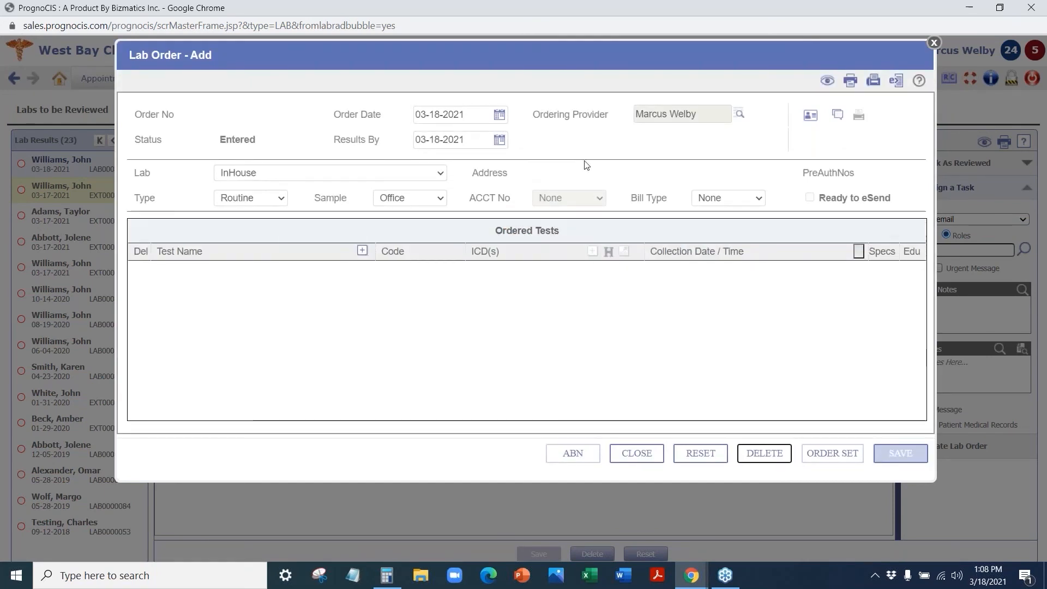
click(933, 43)
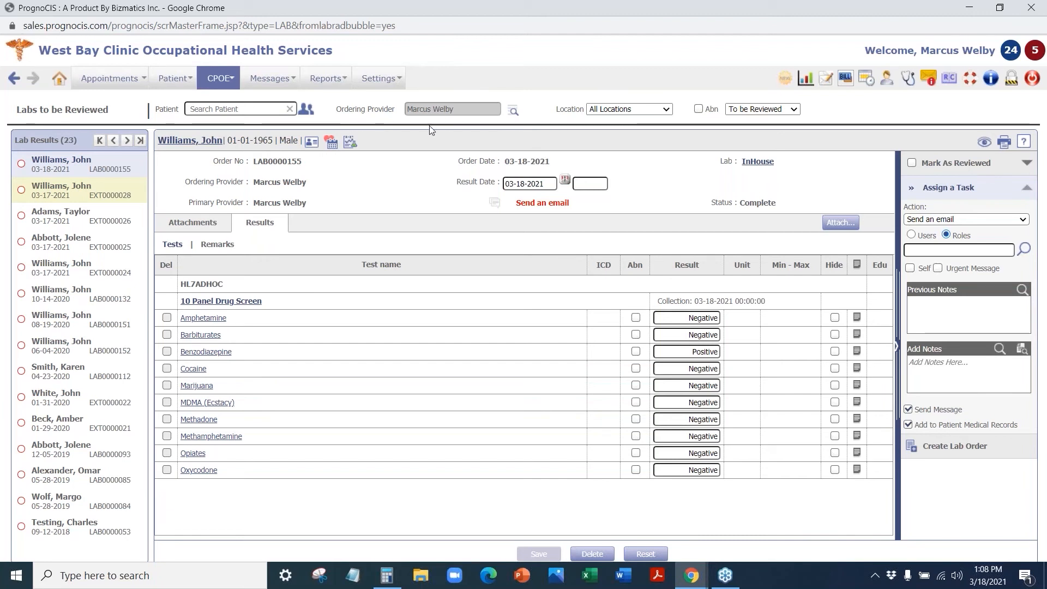
- Return to the patient's chart and open the encounter's Procedure page
click(171, 80)
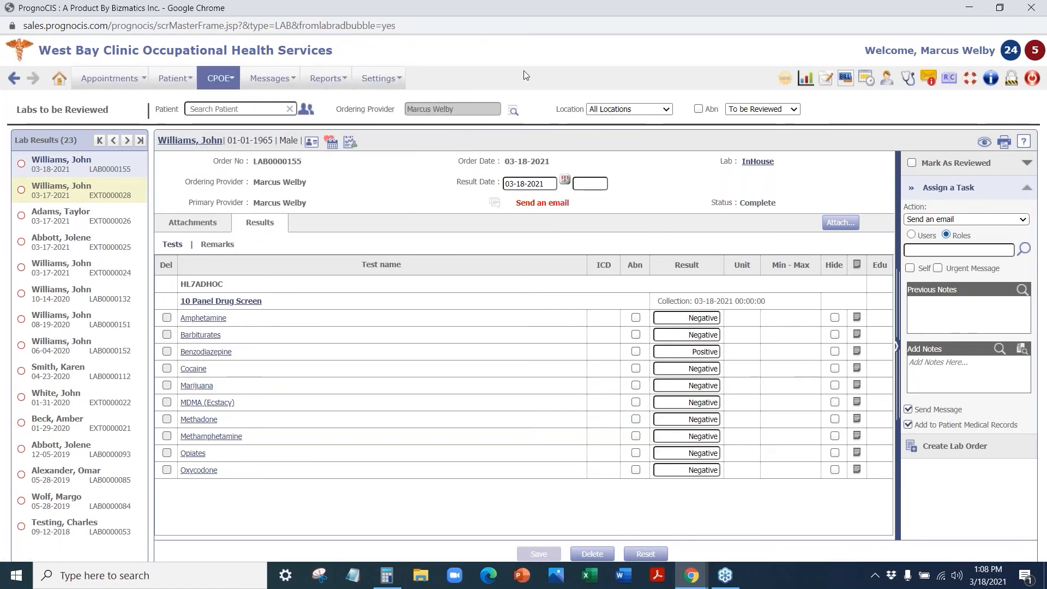
mouse_move(220, 77)
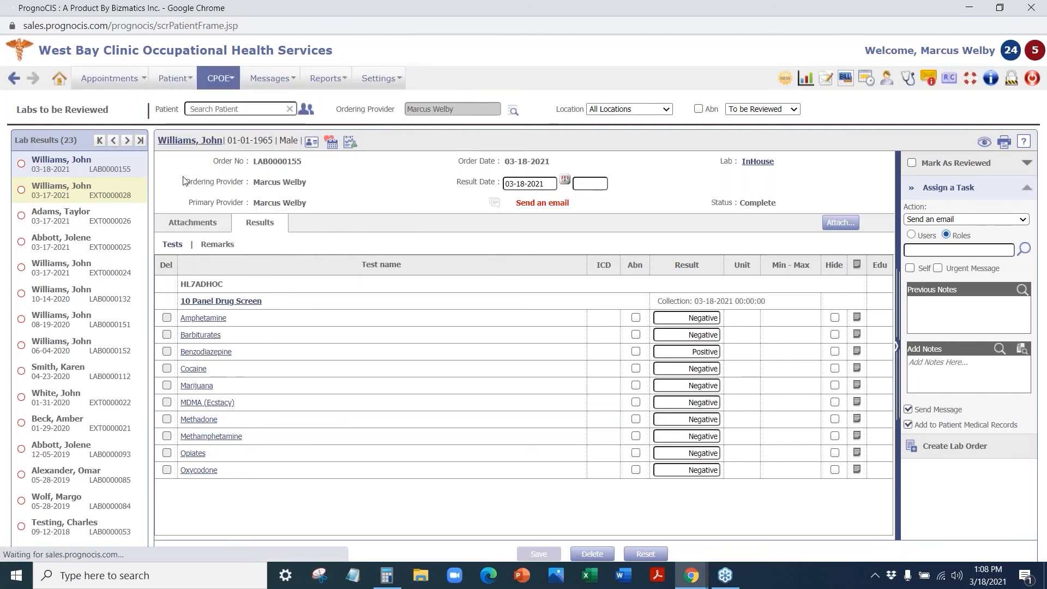
scroll(55, 273, down, 3)
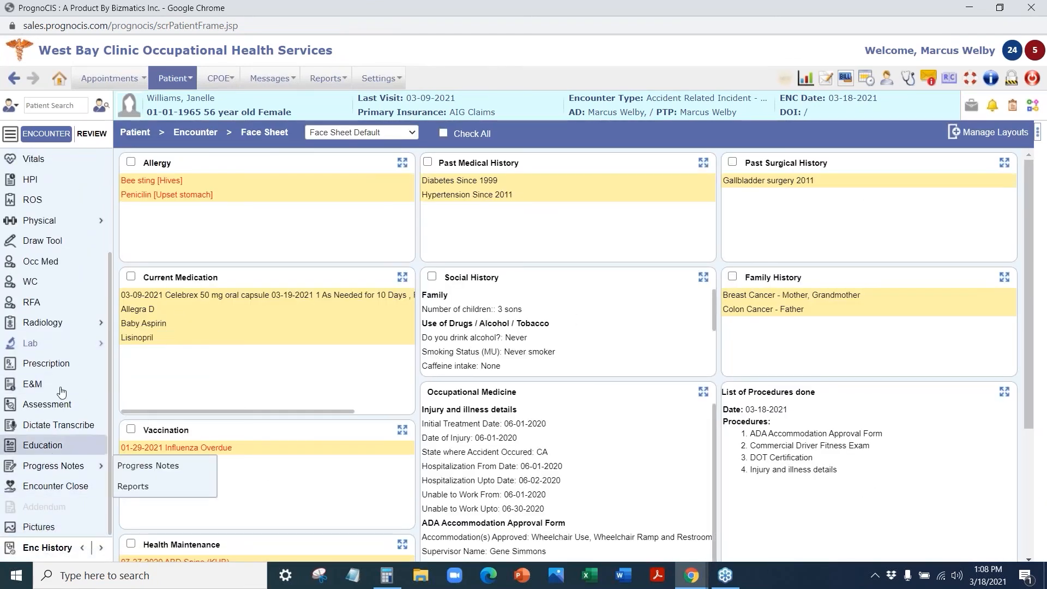
scroll(55, 415, up, 3)
click(48, 221)
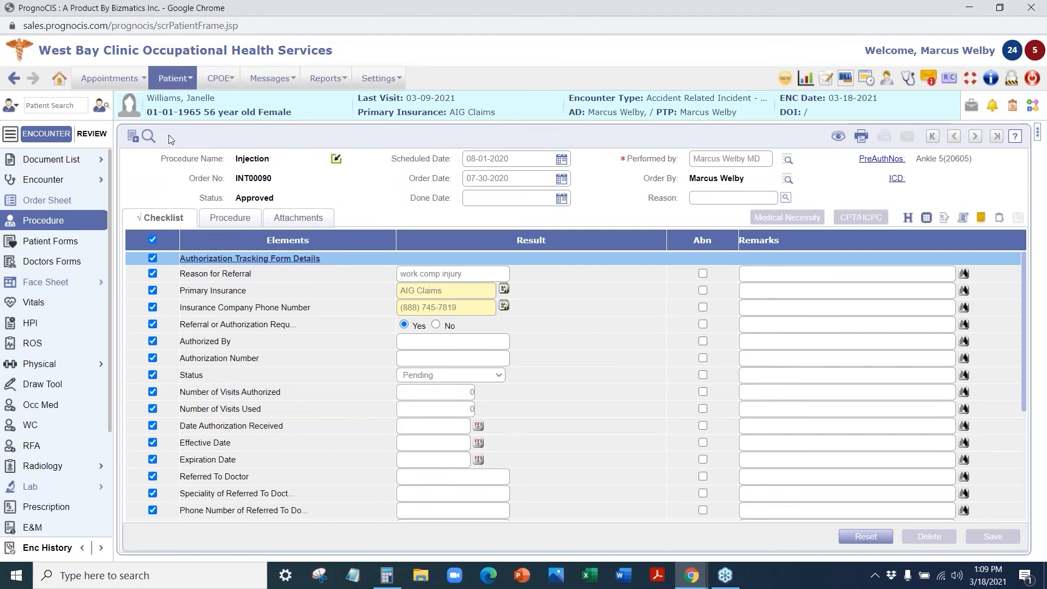
- View the newest Lumbar Epidural Steroid Injection order among the patient's procedure orders, and open the Injection order dated 07-30-2020
click(150, 137)
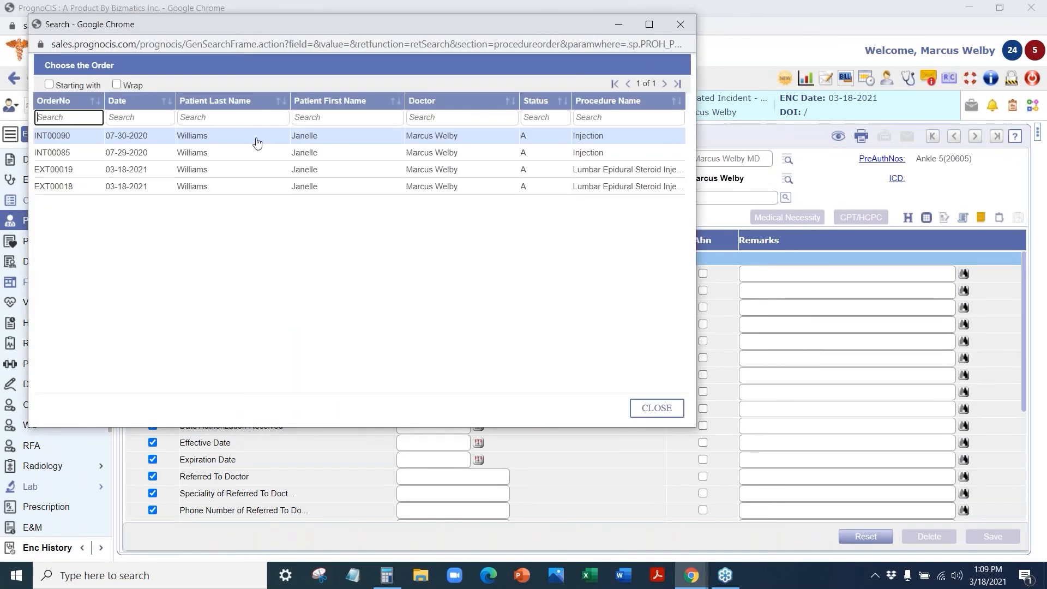
click(580, 170)
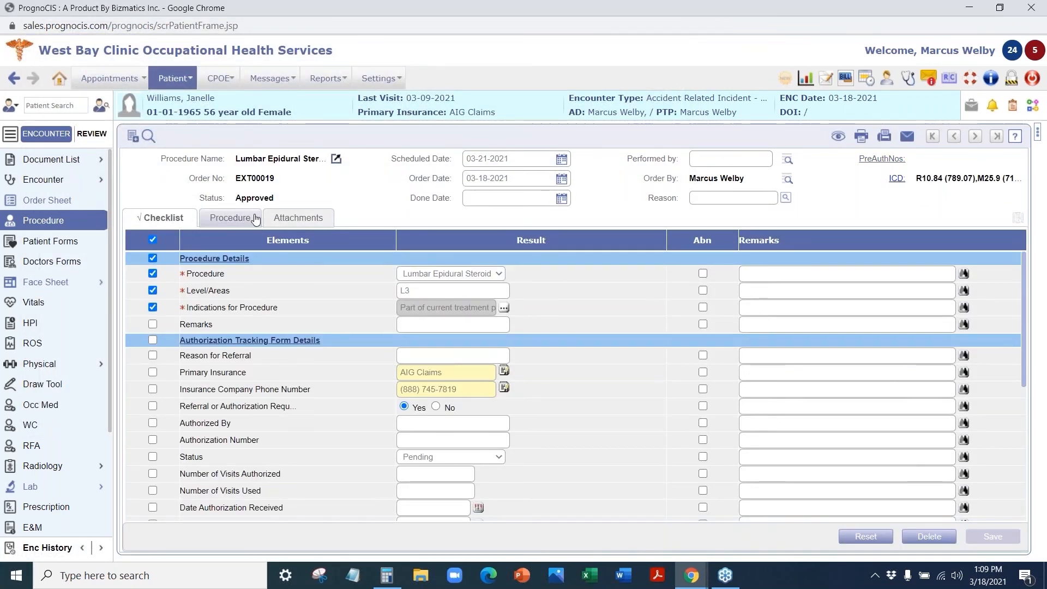
click(148, 136)
click(238, 143)
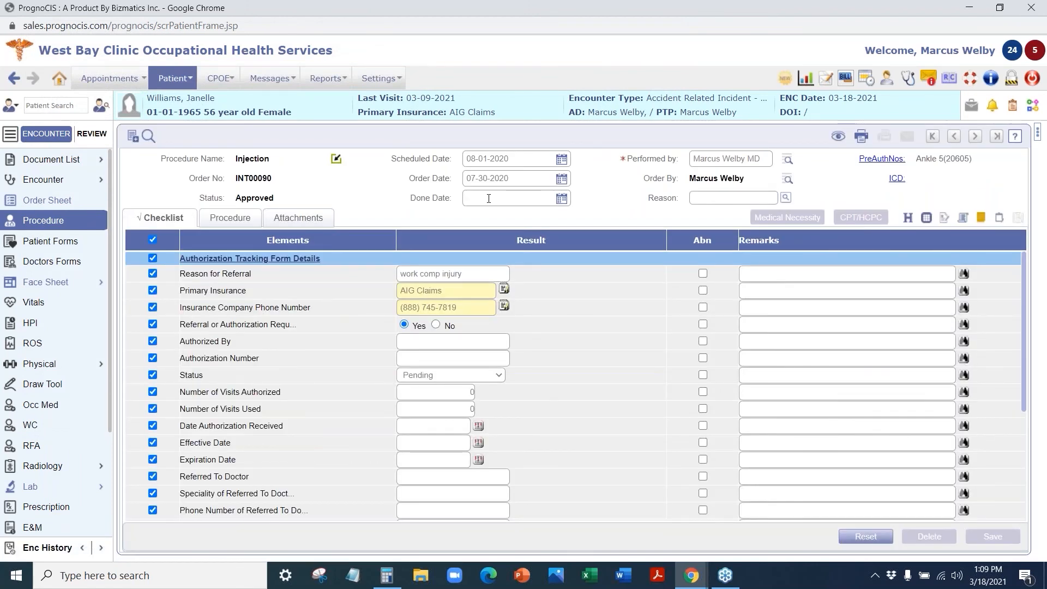
- Include all Injections elements in the 07-30-2020 injection order's procedure form and save the results
click(505, 197)
click(239, 221)
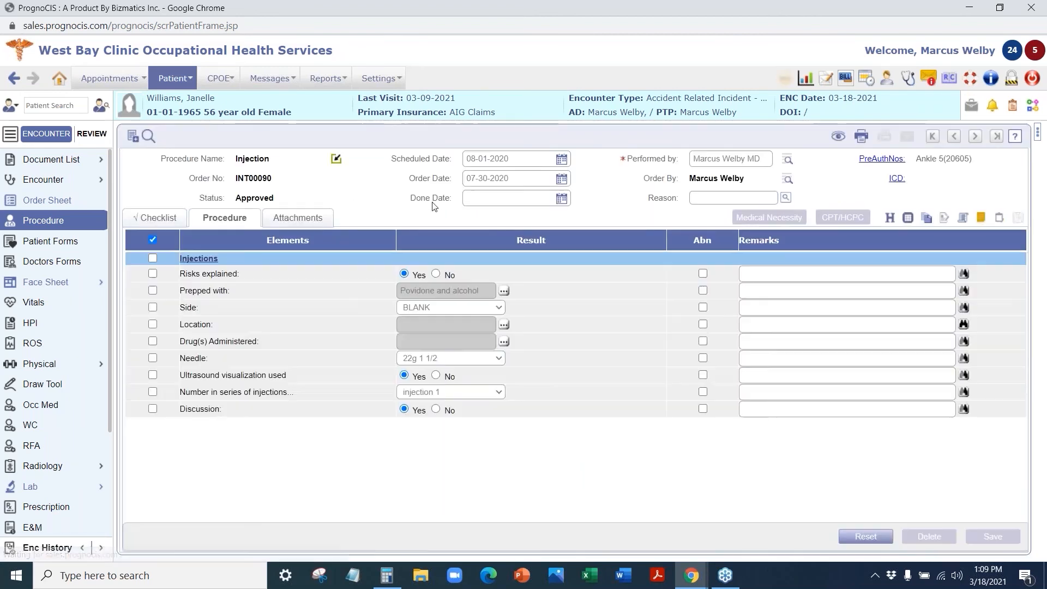
click(152, 240)
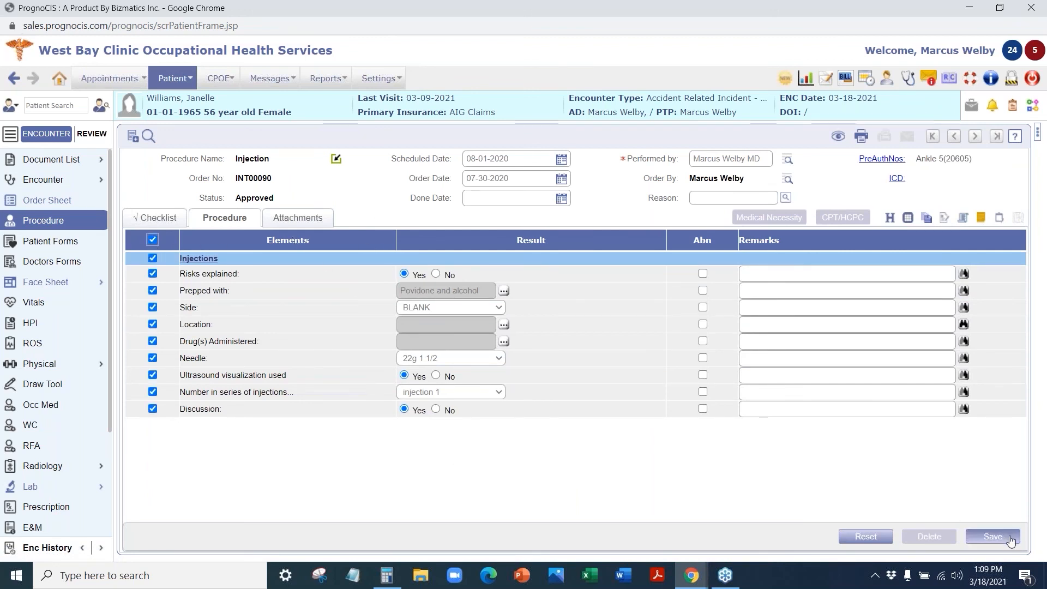
click(1009, 540)
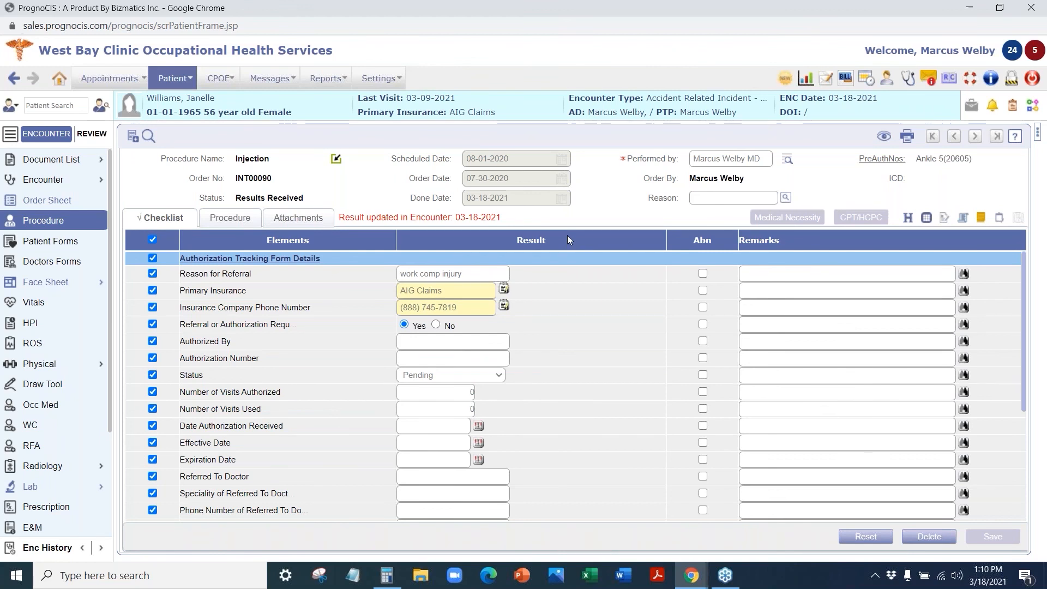
- Open the list of CPOE order types
click(215, 79)
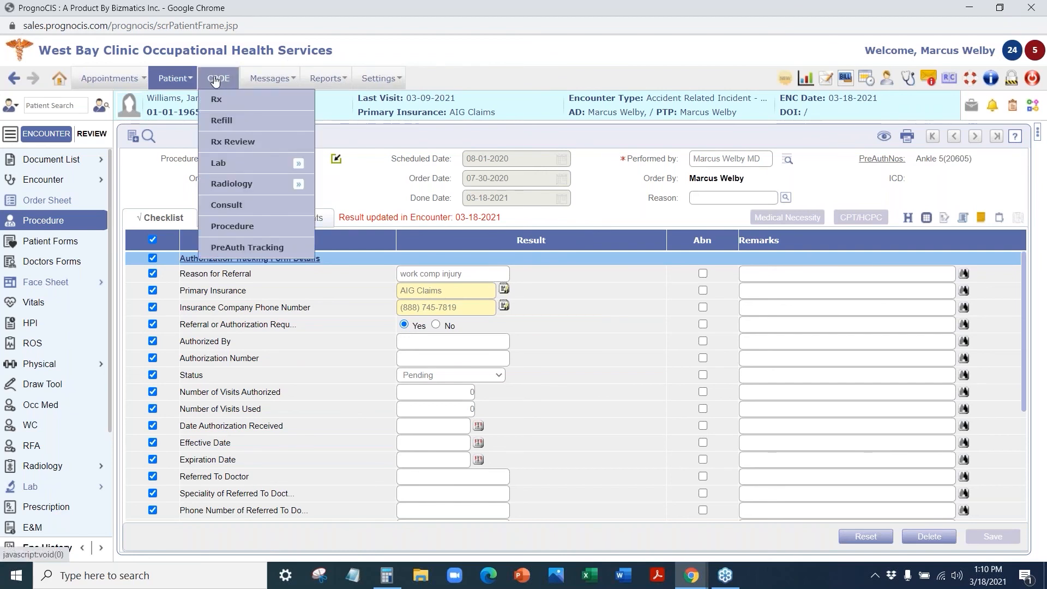